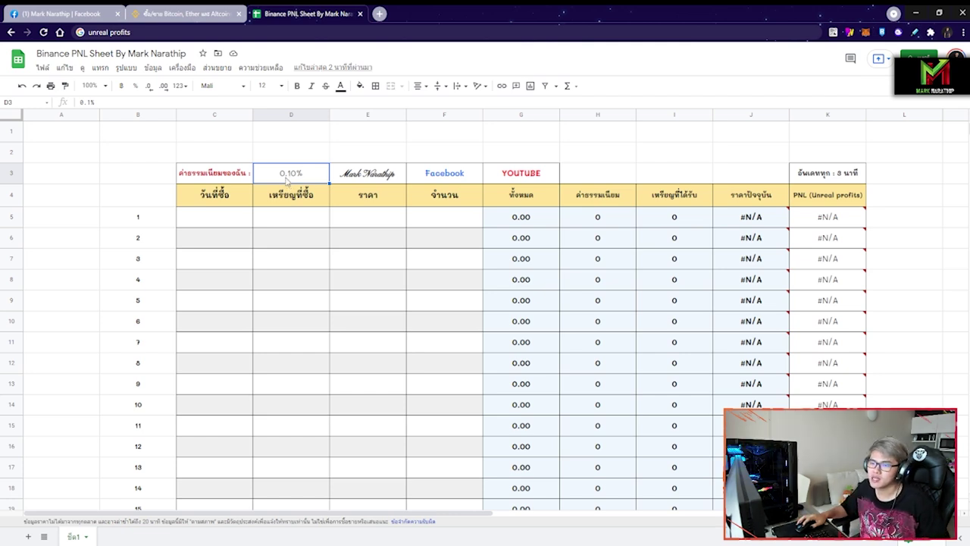
Step: Set the trading fee in cell D3 to 0.075% and display it with three decimal places
type("0.")
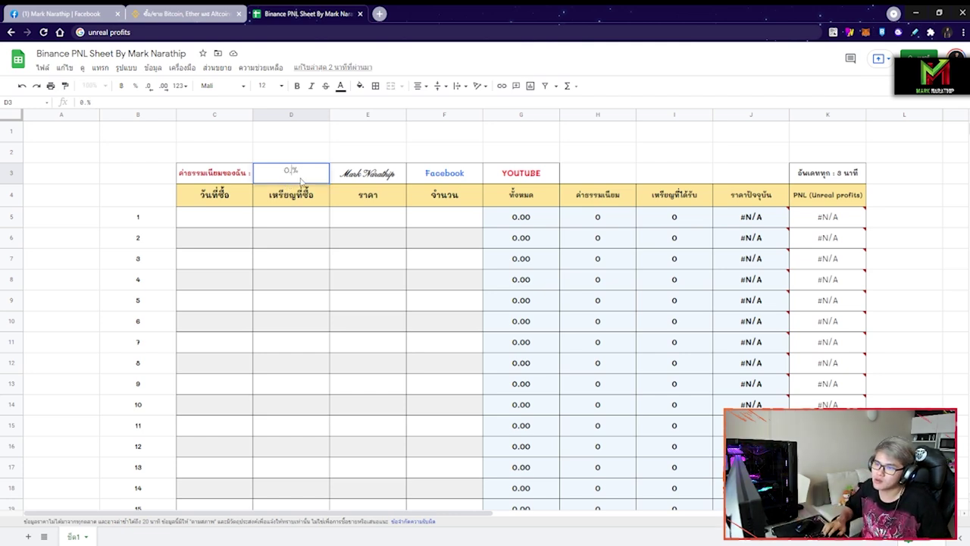
type("08")
key("Return")
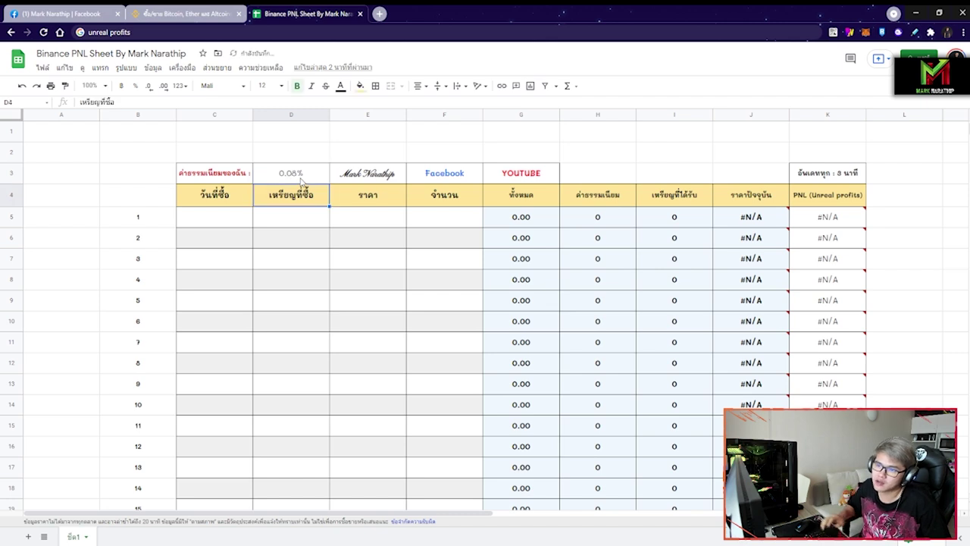
left_click(327, 173)
left_click(164, 85)
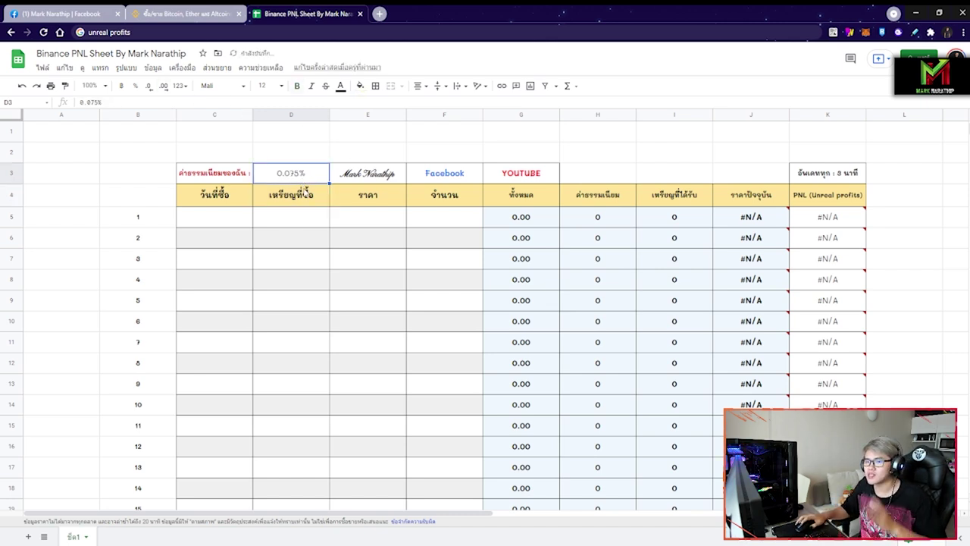
Step: Set the trading fee in cell D3 to 0.1%
type("0.1")
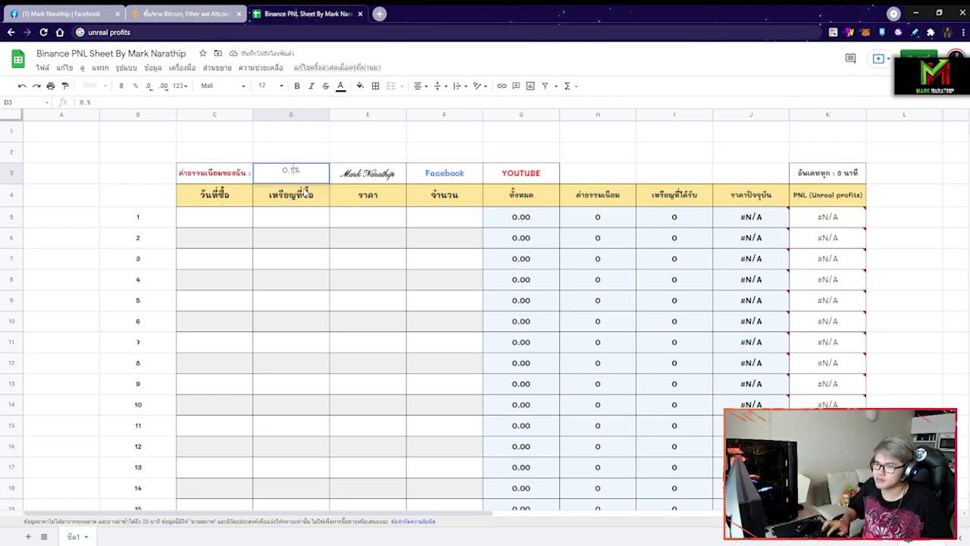
key("Return")
left_click(323, 175)
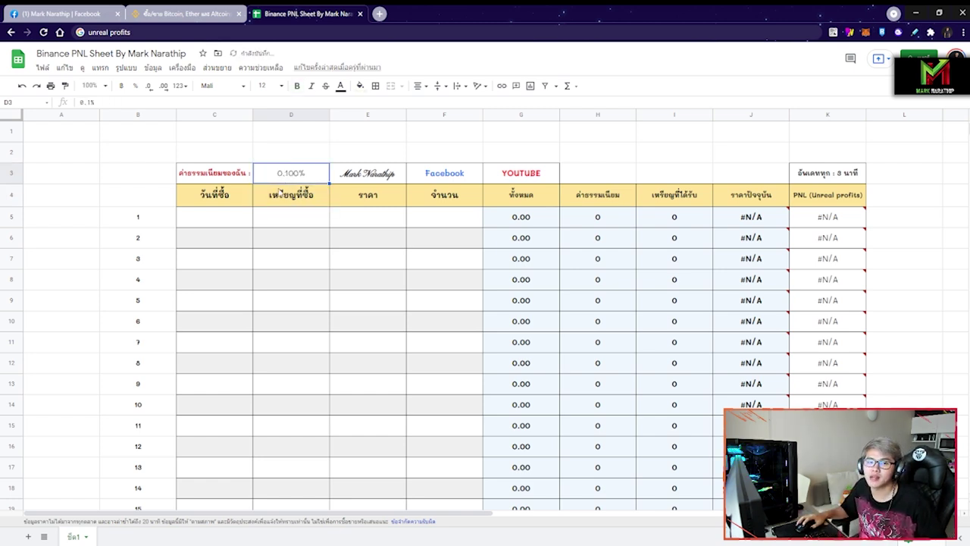
Step: Examine the manual entry columns C to F for purchase date, coin bought, price and amount, including their first entry cells in row 5
left_click(240, 197)
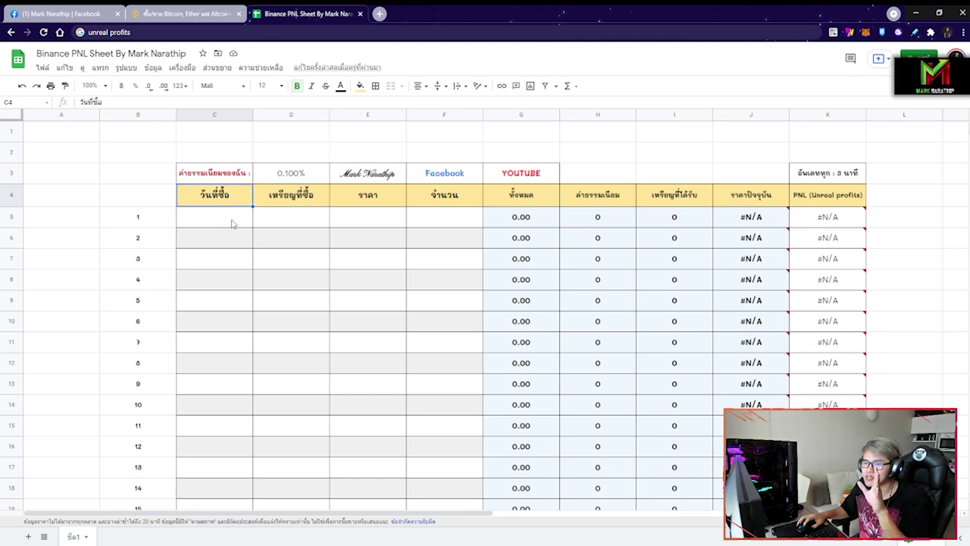
left_click(232, 219)
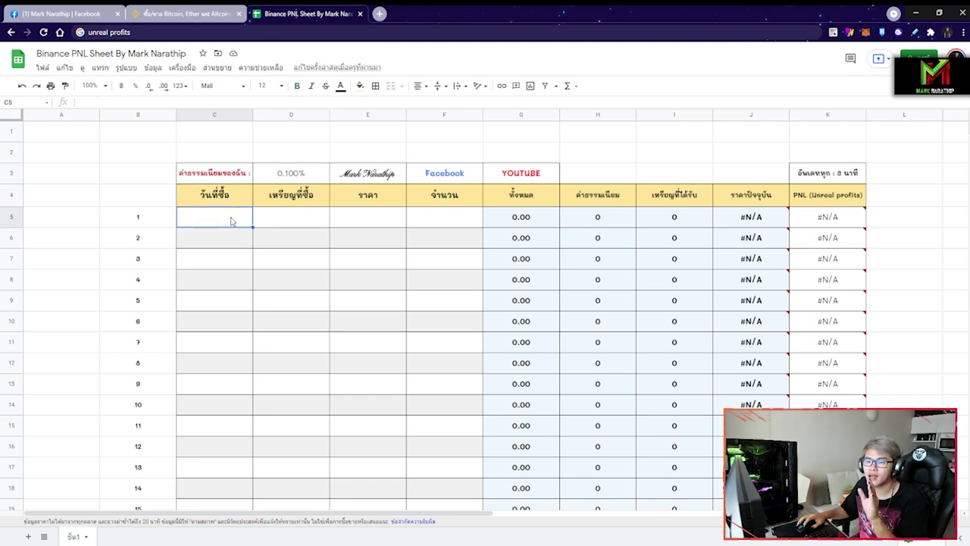
left_click(232, 202)
left_click(234, 221)
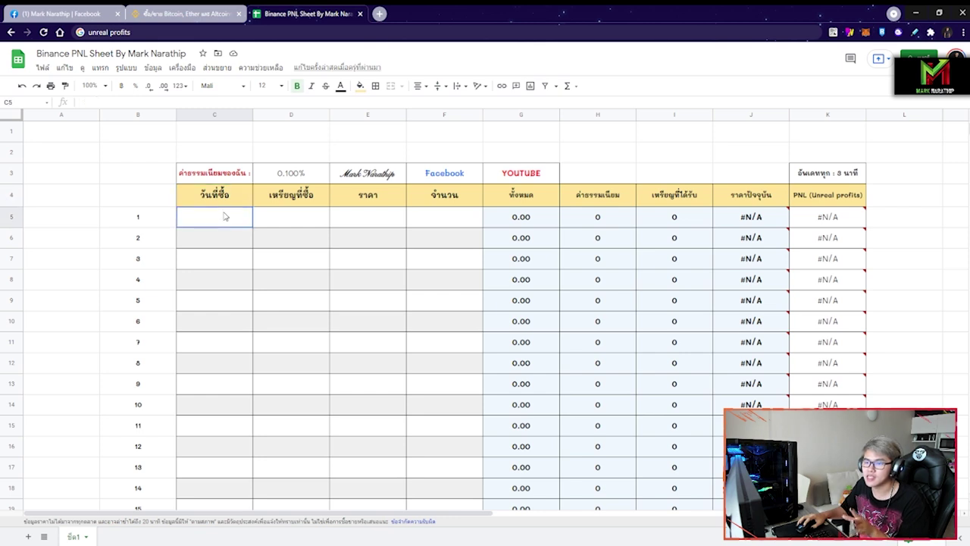
left_click(305, 203)
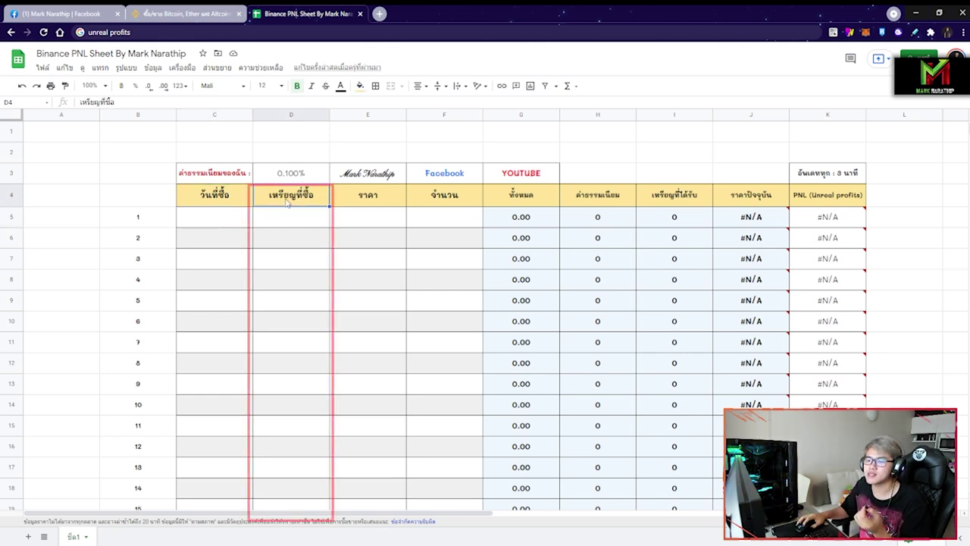
left_click(294, 220)
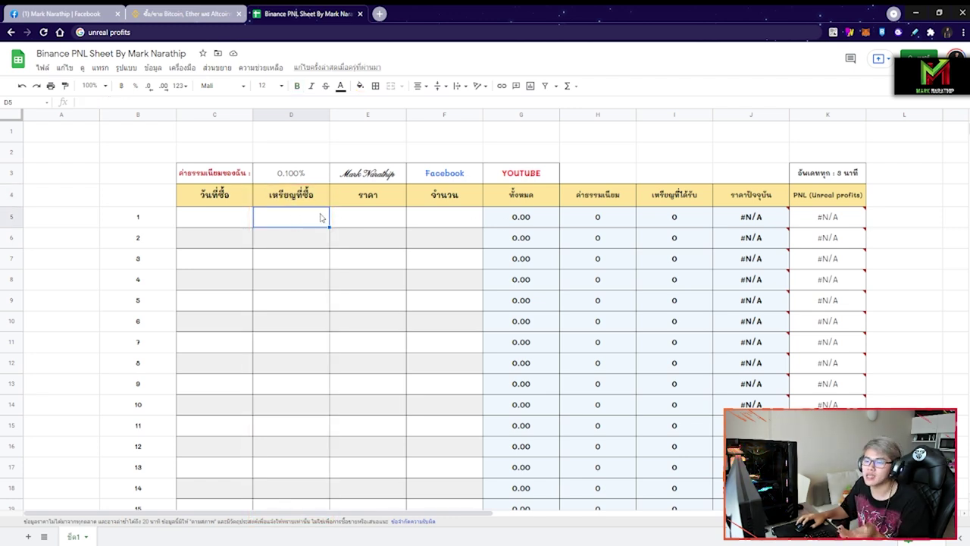
left_click(372, 203)
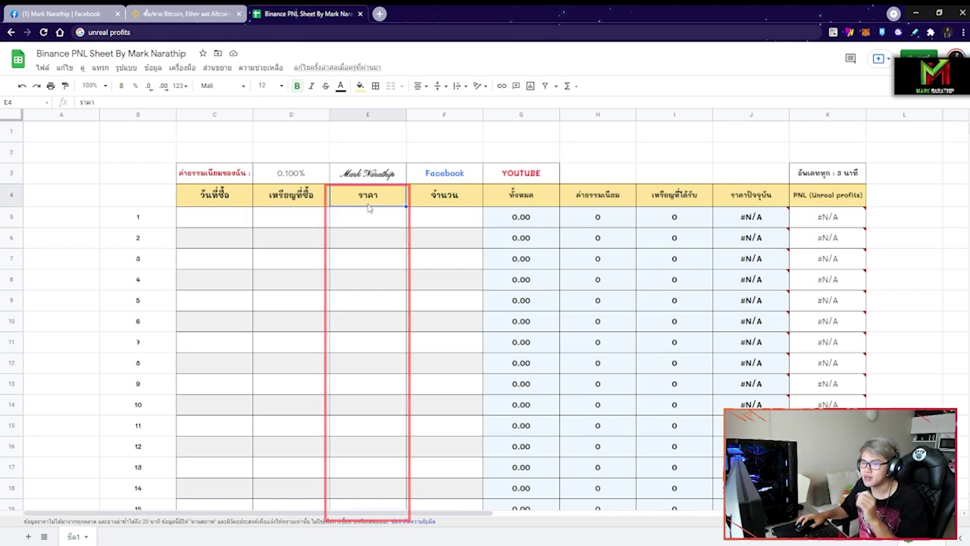
left_click(376, 220)
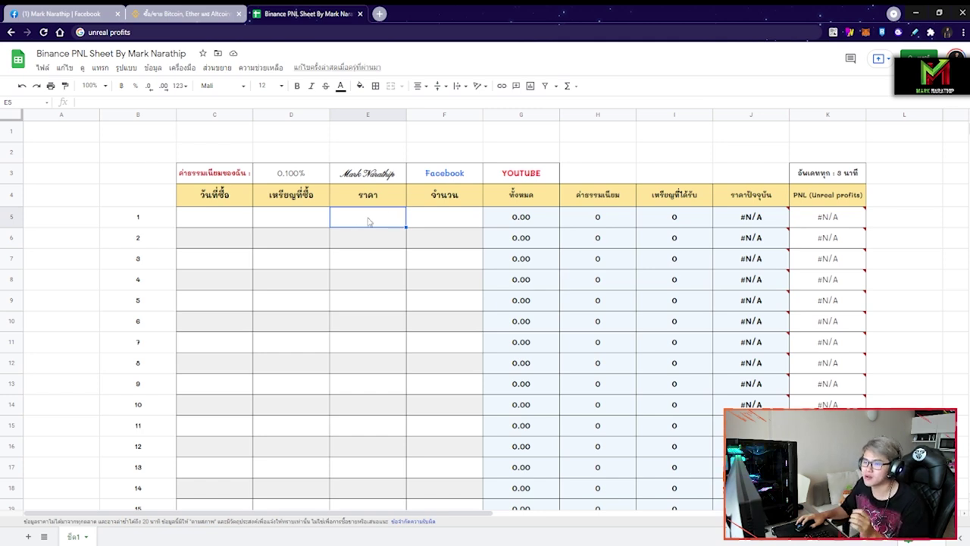
left_click(444, 199)
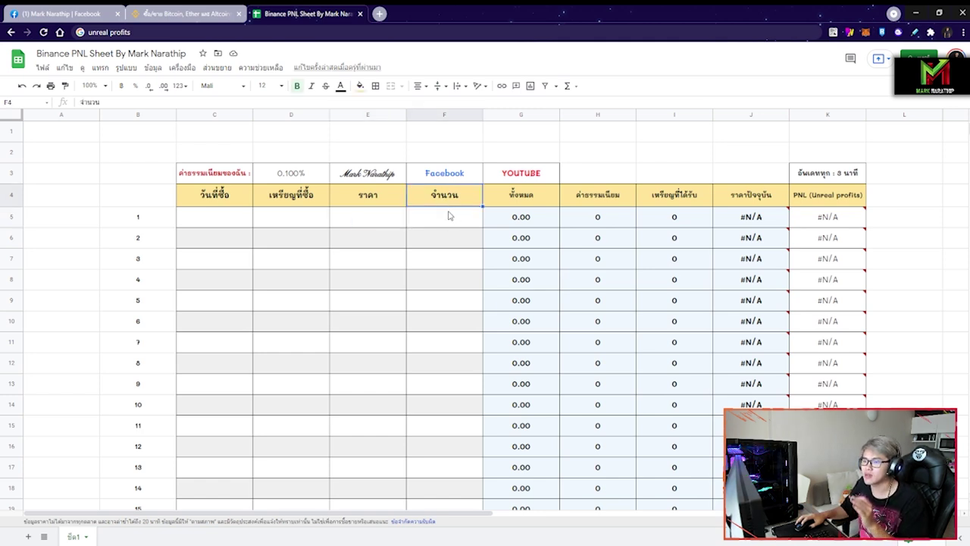
left_click(447, 220)
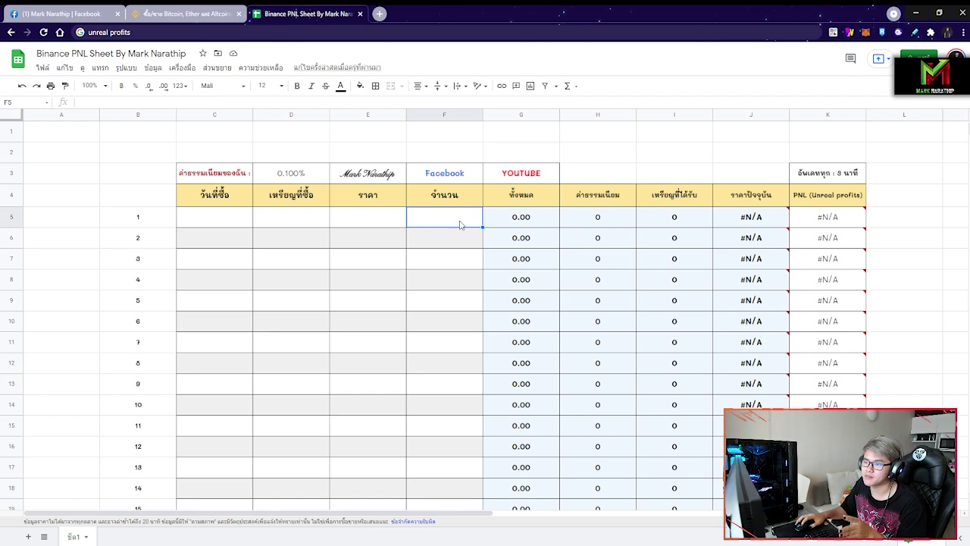
Step: Review the row 5 formulas in the calculated columns for total, fee and coins received
left_click(523, 217)
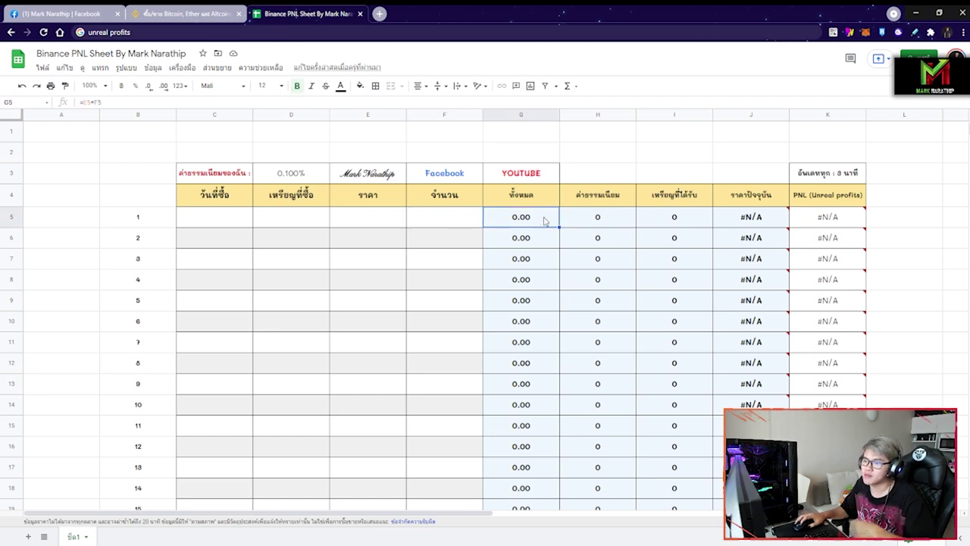
left_click_drag(522, 218, 762, 224)
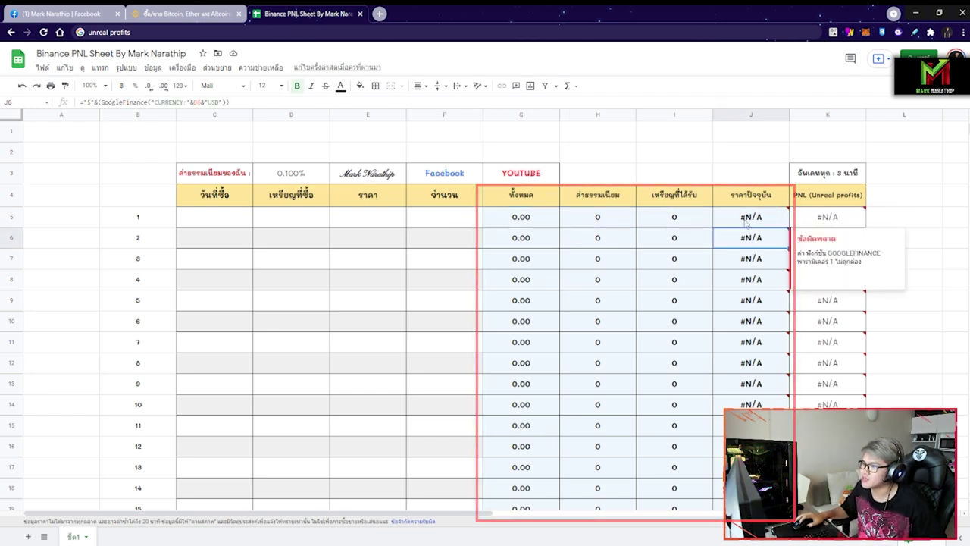
left_click(758, 220)
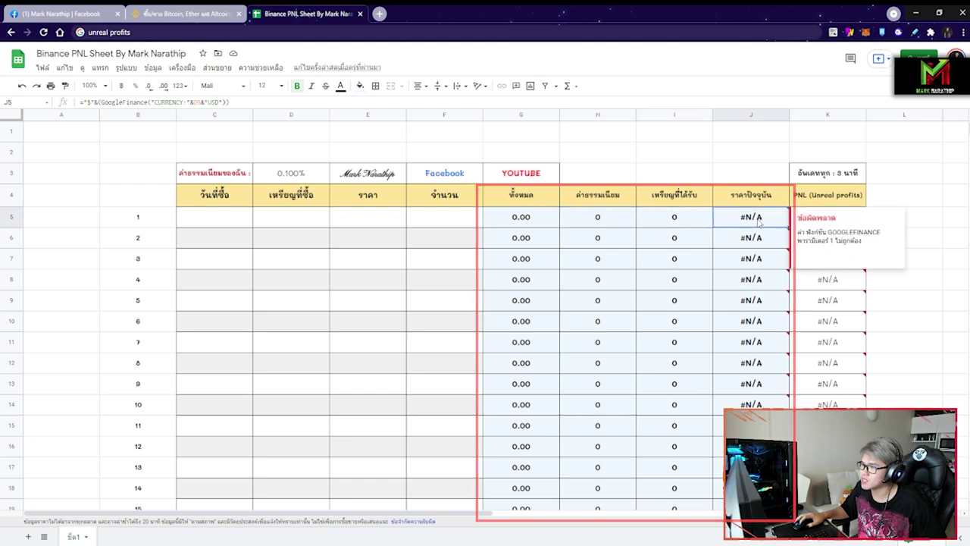
left_click(521, 220)
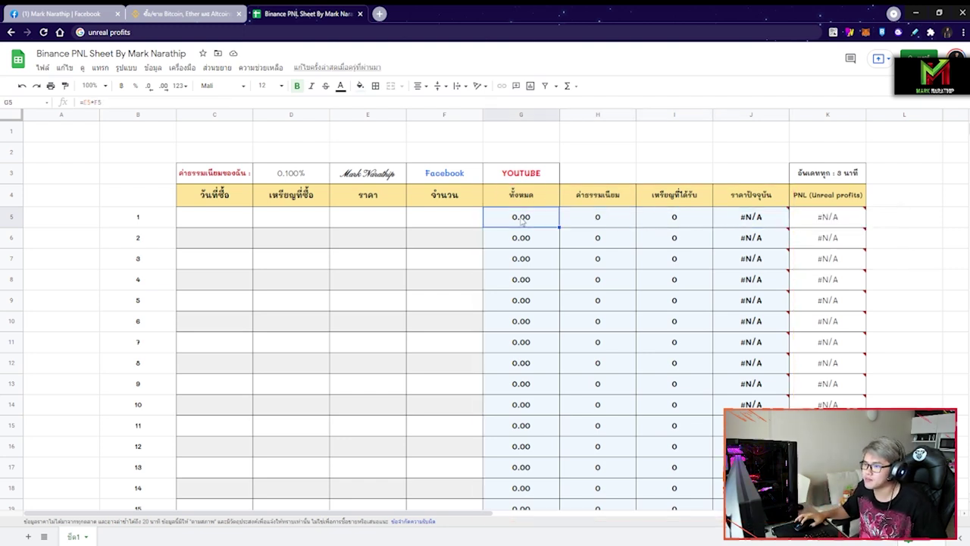
left_click(529, 200)
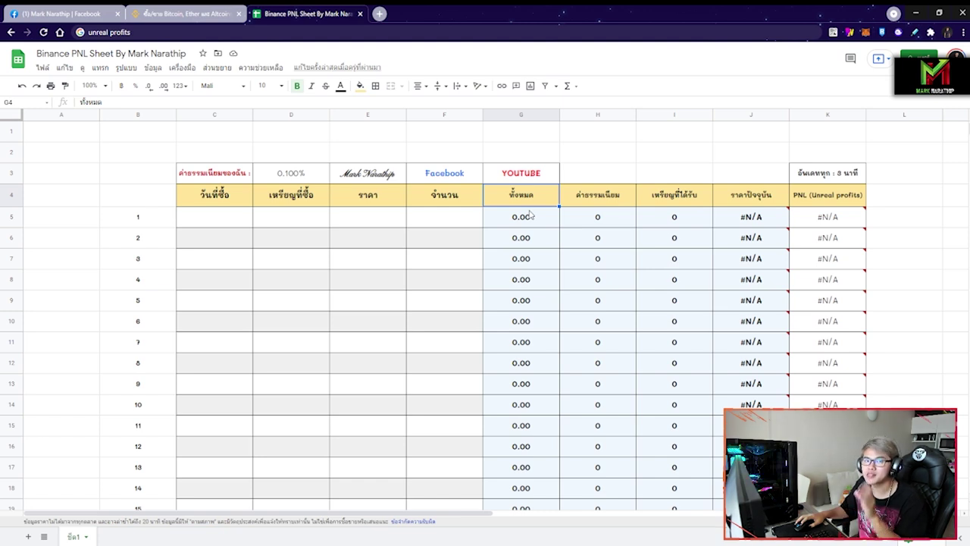
left_click(526, 224)
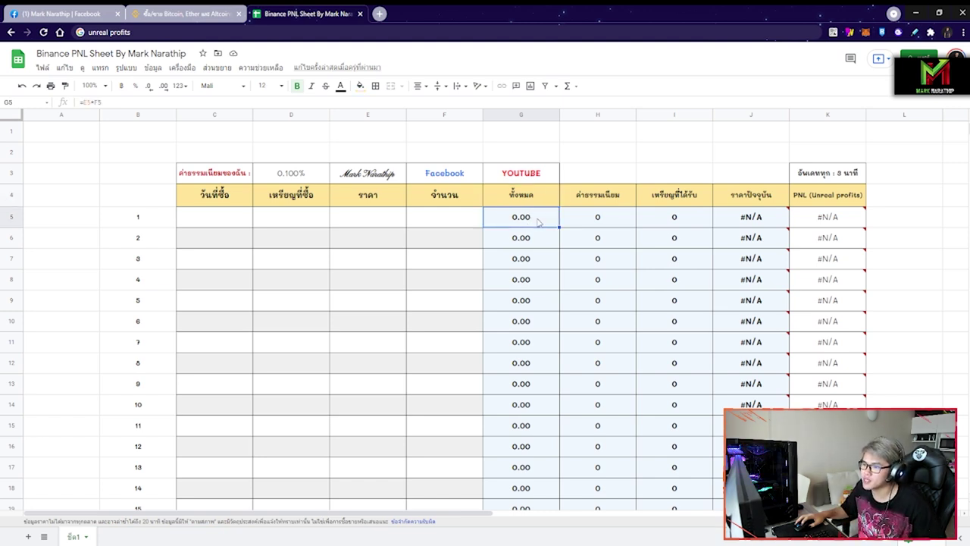
left_click(613, 201)
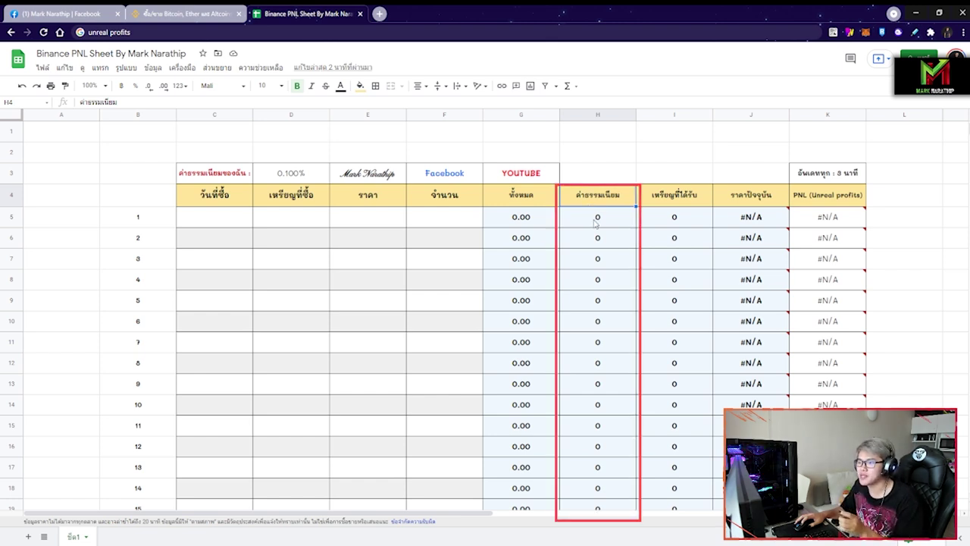
left_click(598, 224)
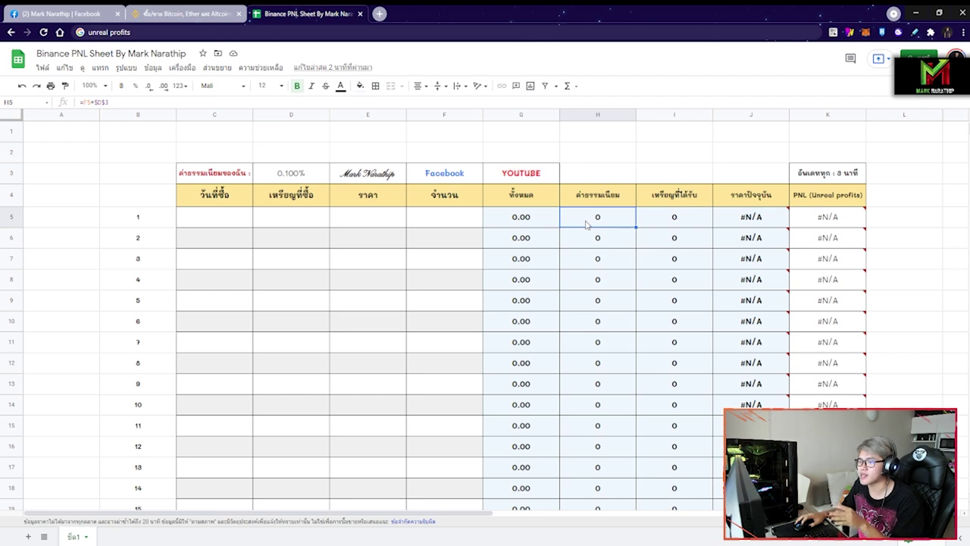
left_click(681, 220)
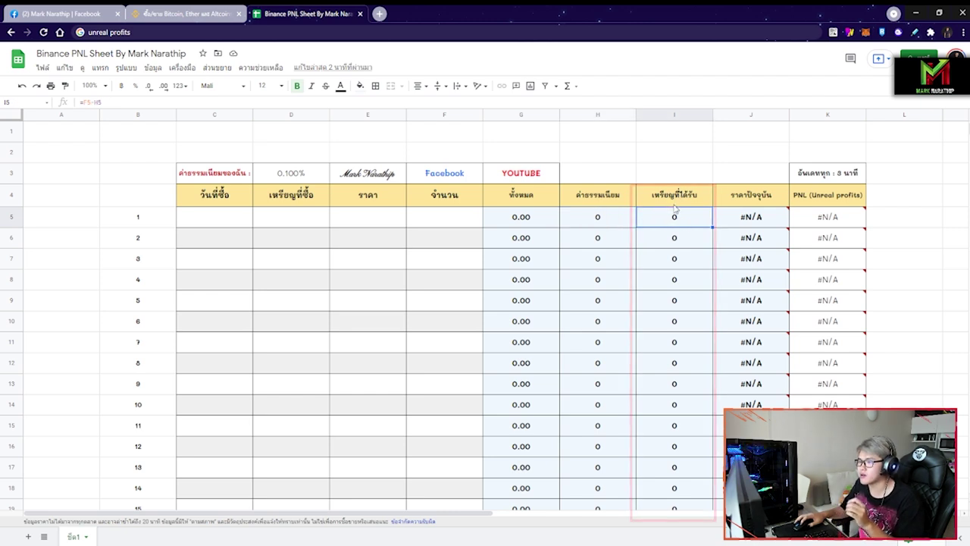
left_click(616, 218)
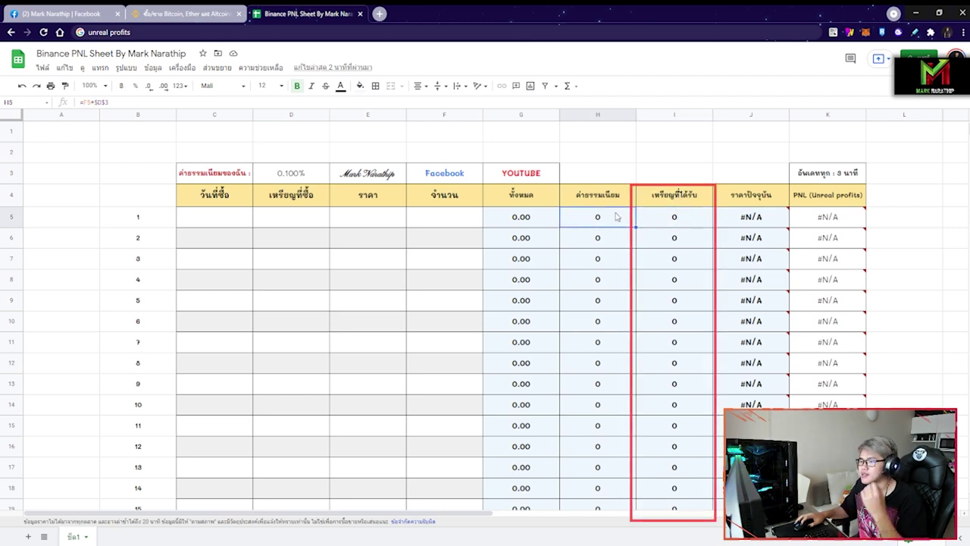
left_click(679, 219)
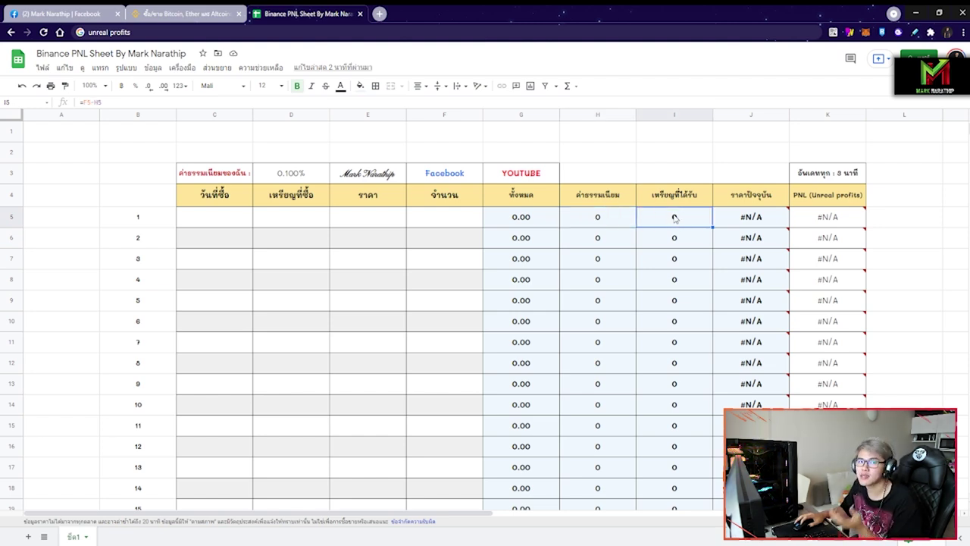
Step: Inspect the current price and PNL formulas in row 5, the coin cell D5 and the update interval note in K3
left_click(741, 203)
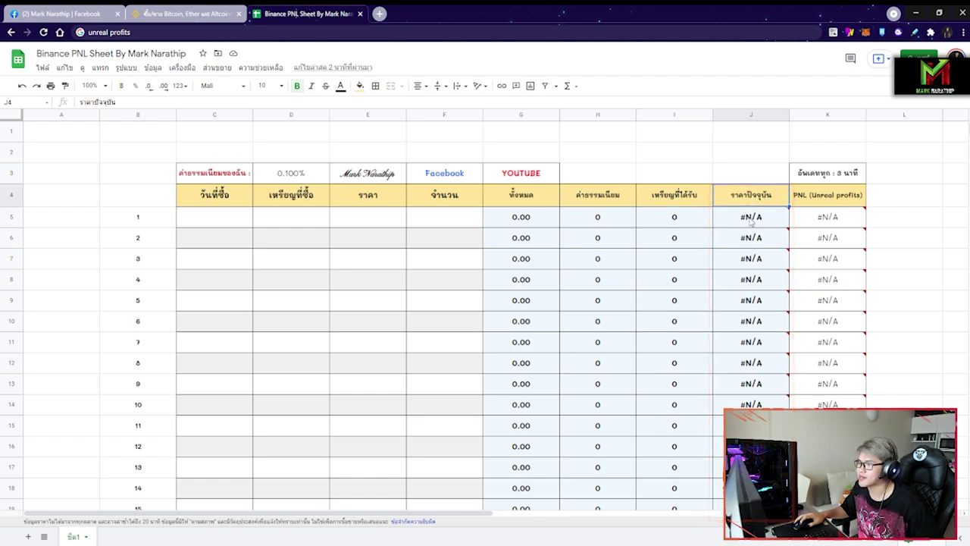
mouse_move(750, 220)
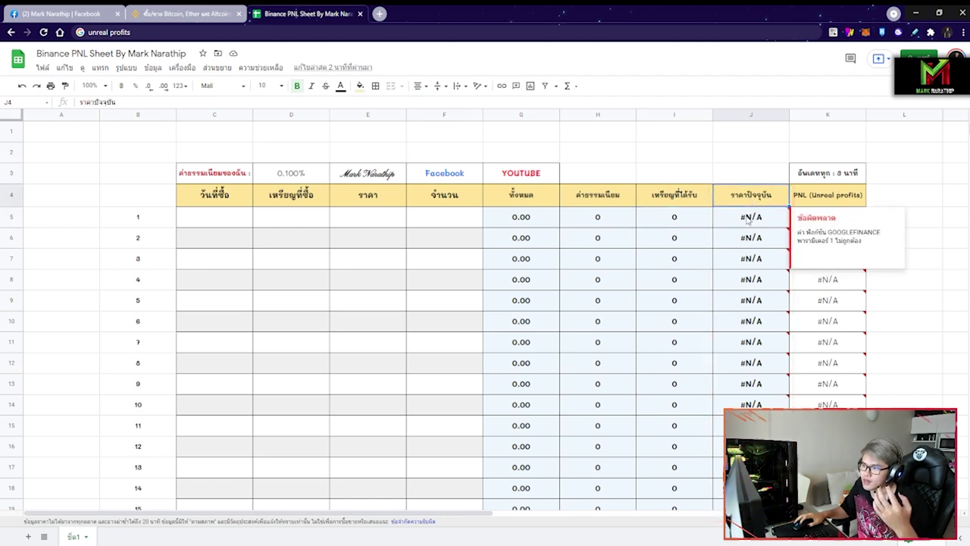
left_click(307, 217)
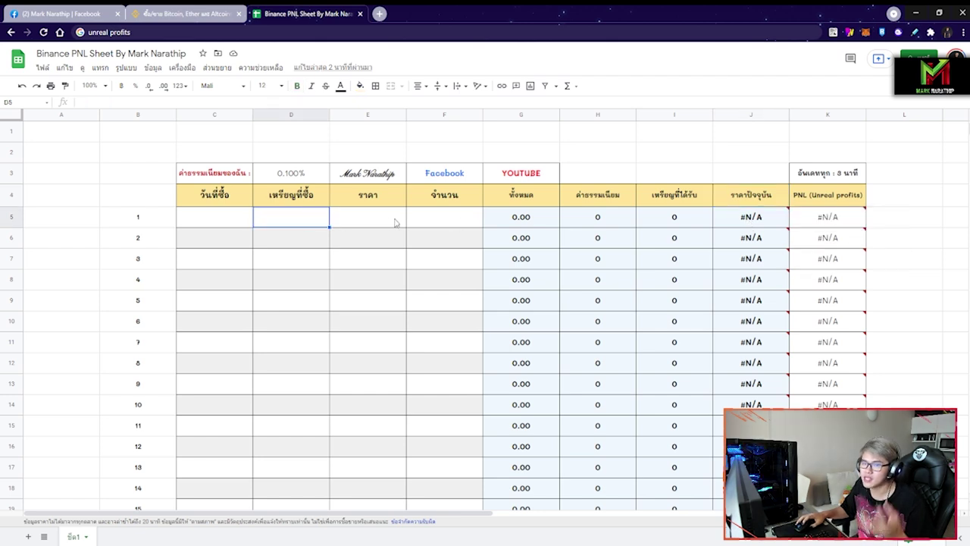
left_click(764, 226)
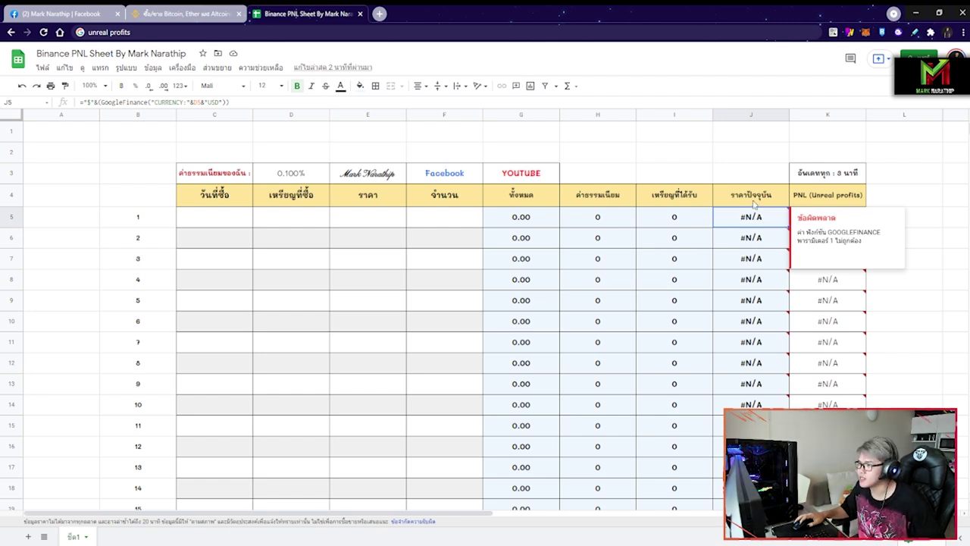
left_click(858, 178)
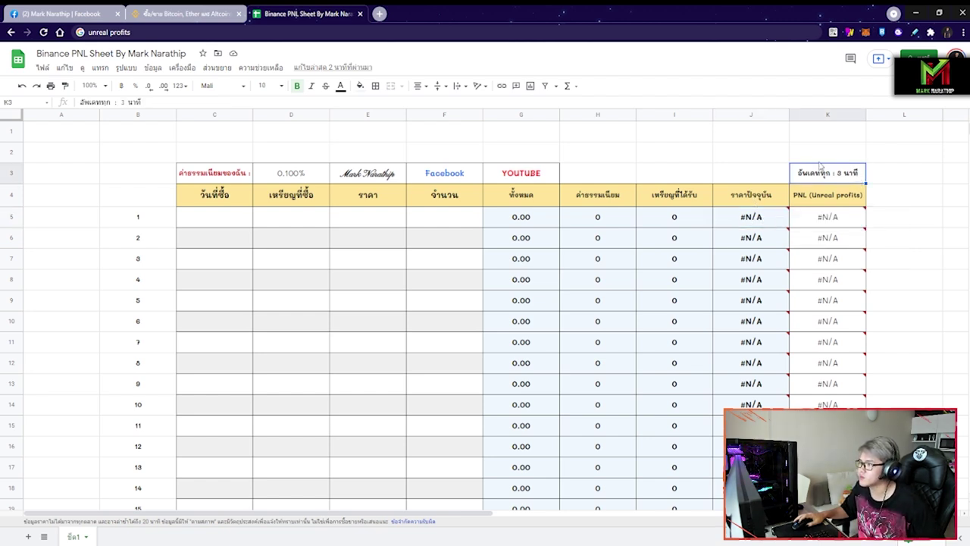
left_click(845, 224)
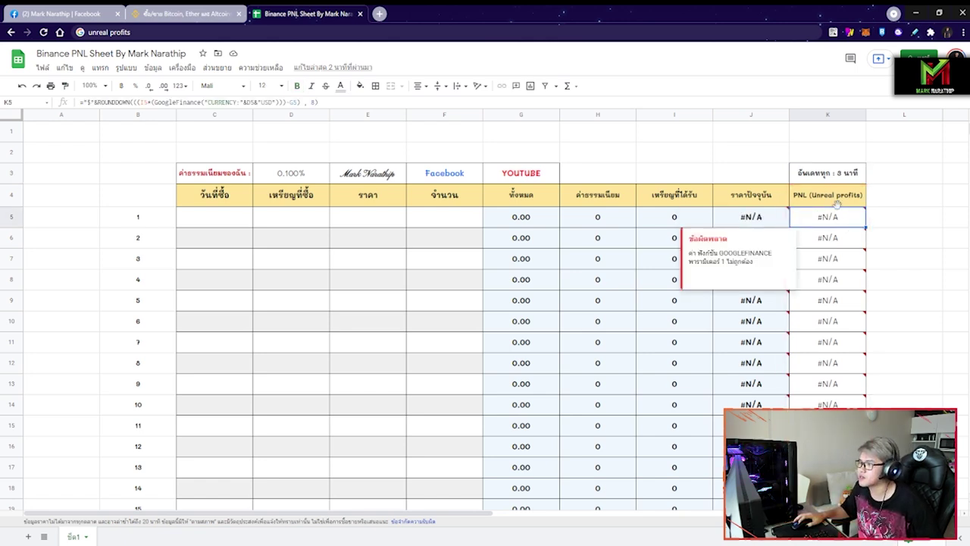
mouse_move(841, 221)
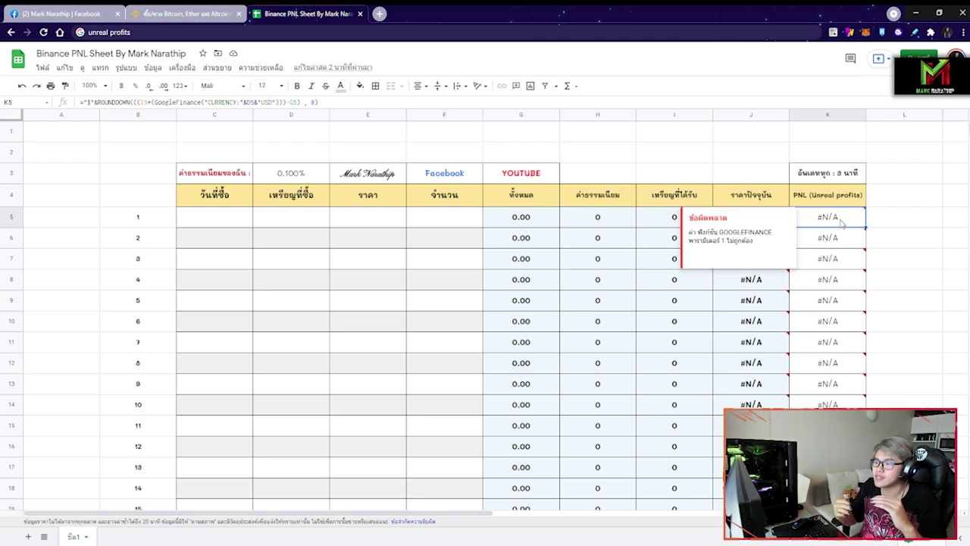
left_click(872, 192)
Step: Switch to the Binance ADA/USDT trading page to view the past orders
left_click(380, 212)
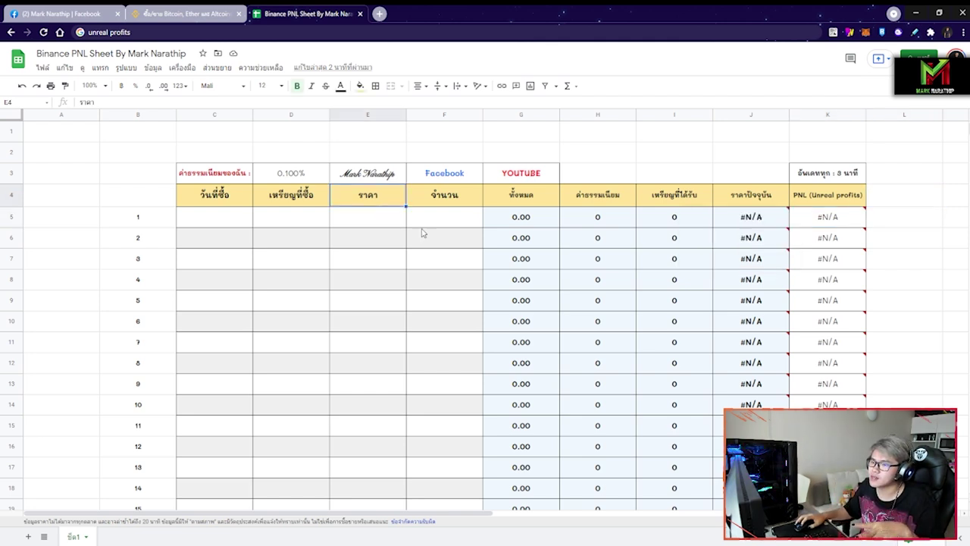
left_click(425, 224)
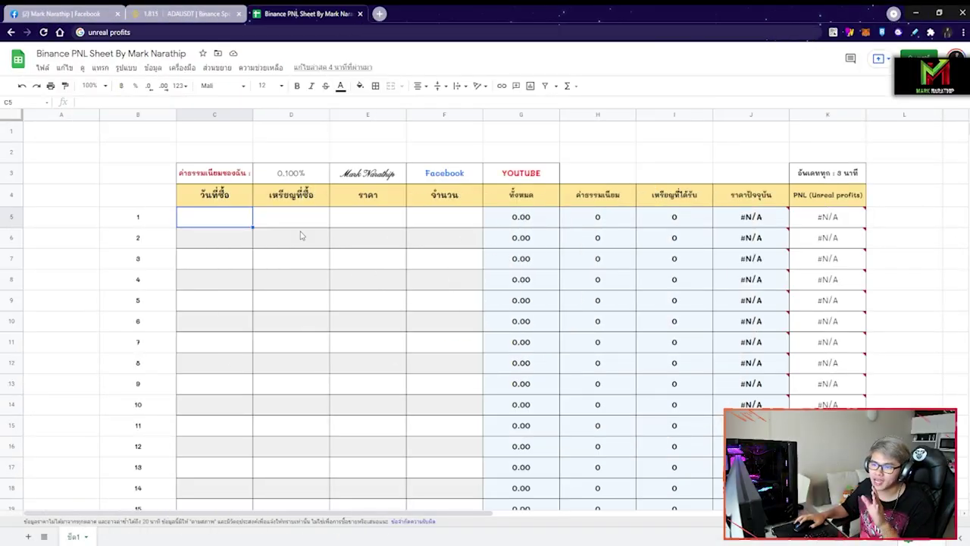
left_click(203, 13)
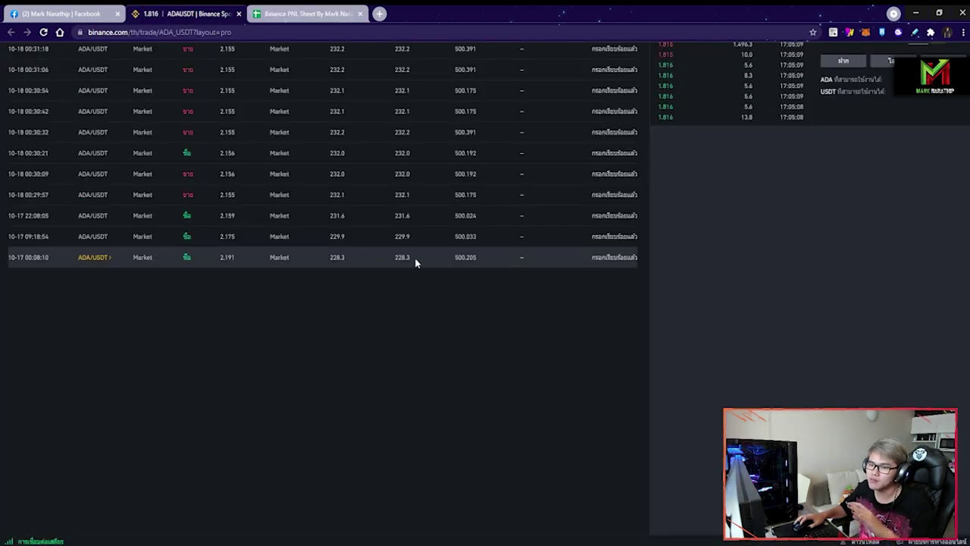
Step: Return to the PNL sheet and review the row 5 entry cells for purchase date, coin, price and amount
left_click(333, 14)
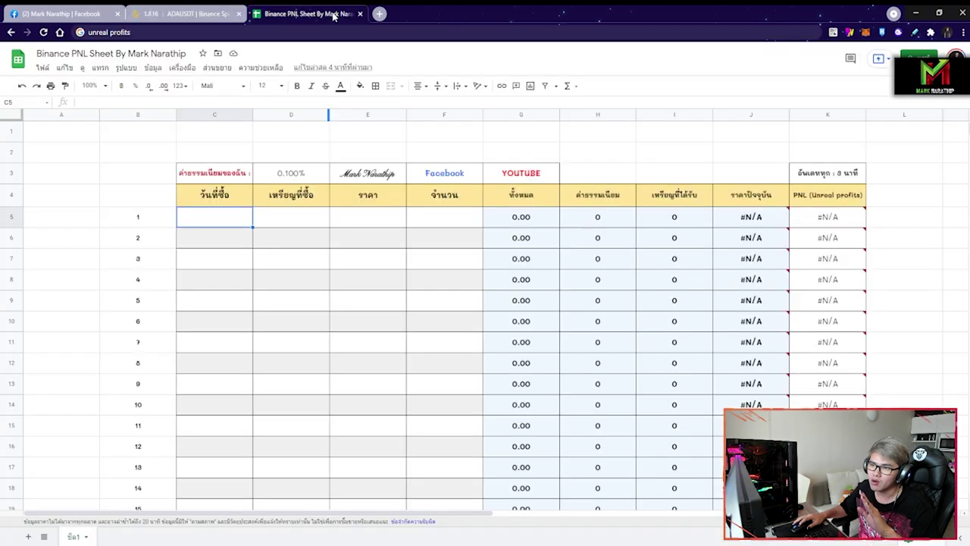
key("Tab")
key("Tab")
key("Tab")
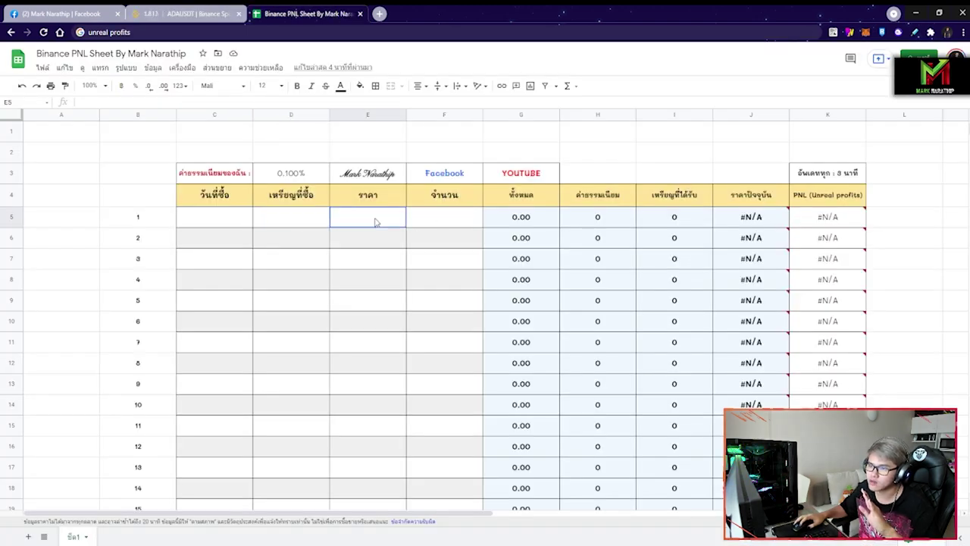
left_click(245, 222)
left_click(297, 223)
left_click(215, 216)
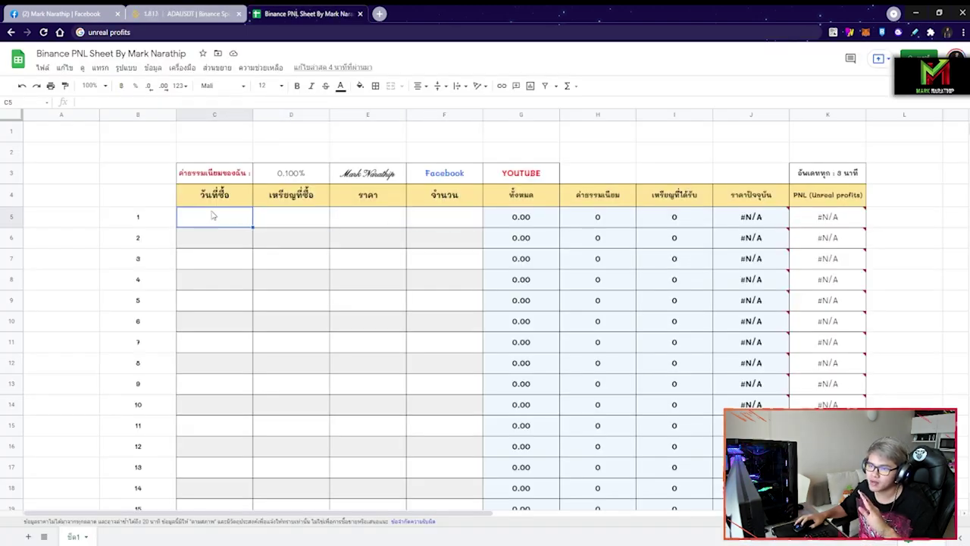
left_click(305, 218)
left_click(378, 217)
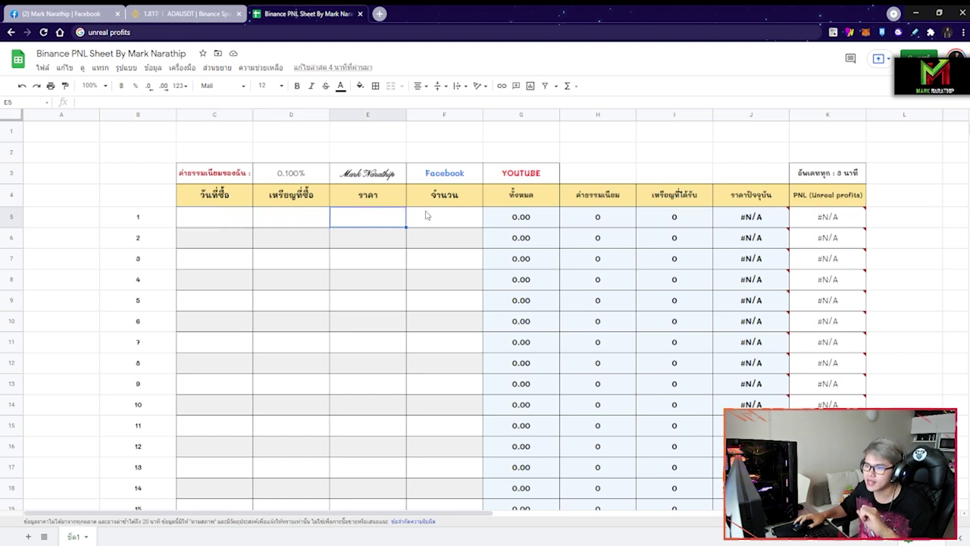
left_click(442, 220)
left_click(237, 222)
left_click(303, 219)
left_click(371, 219)
left_click(447, 220)
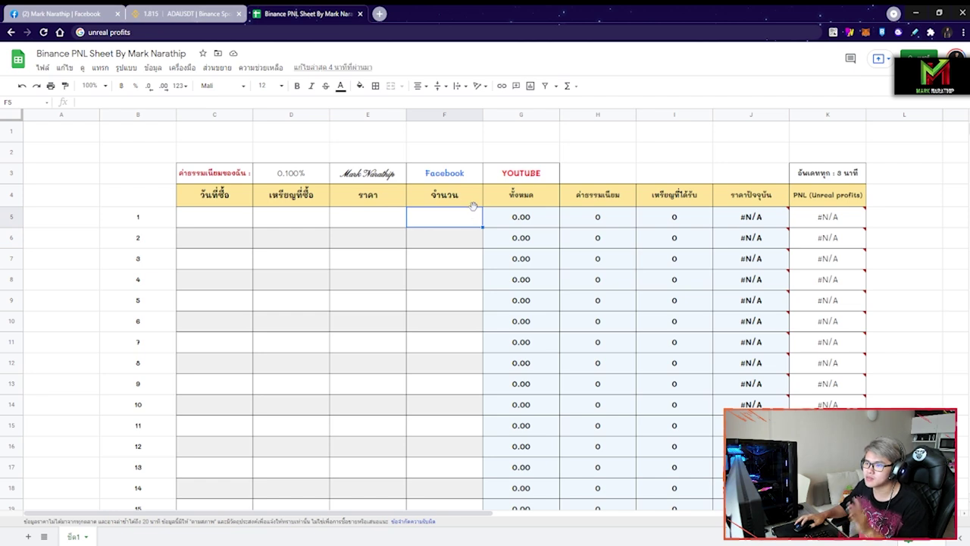
Step: Examine the automatically calculated cells in row 5 and compare them with the manual entry cells
left_click_drag(541, 217, 791, 224)
left_click(648, 269)
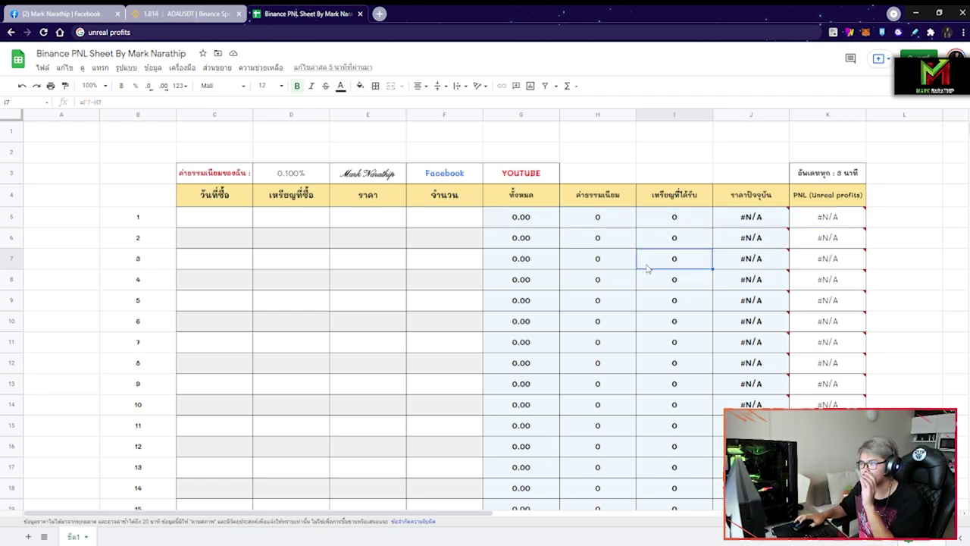
left_click(454, 217)
left_click(267, 223)
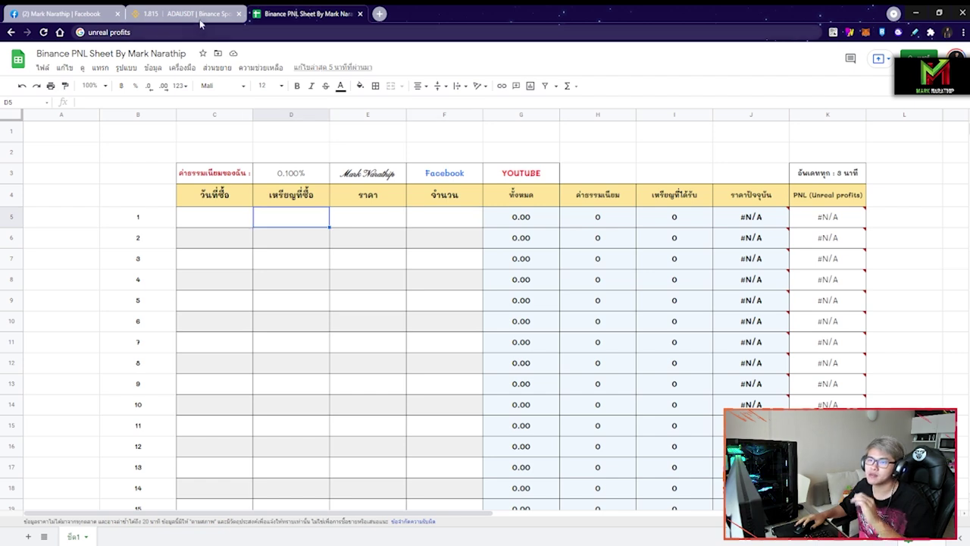
Step: Copy the date 10-17 00:08:10 of the oldest ADA/USDT buy order on Binance into C5 as values only
left_click(201, 19)
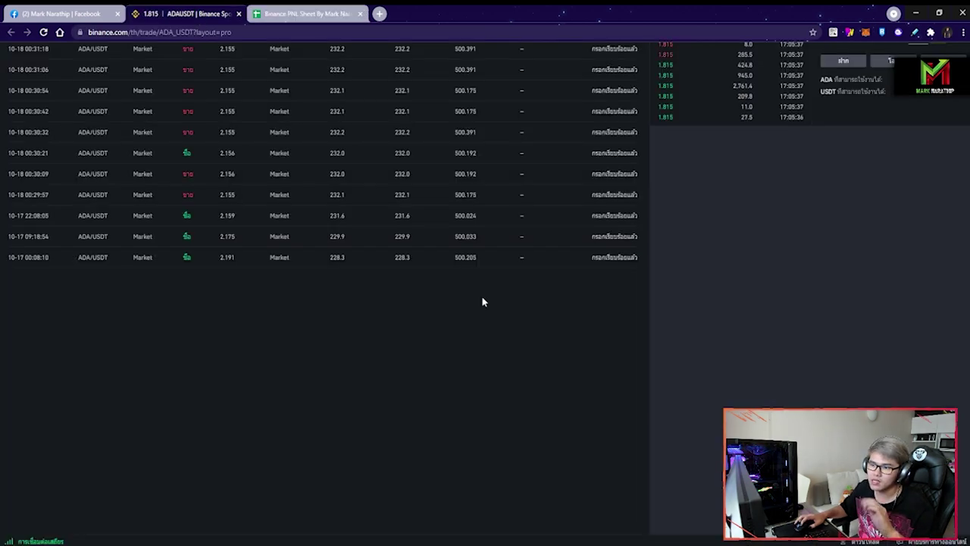
scroll(244, 288, "down", 1)
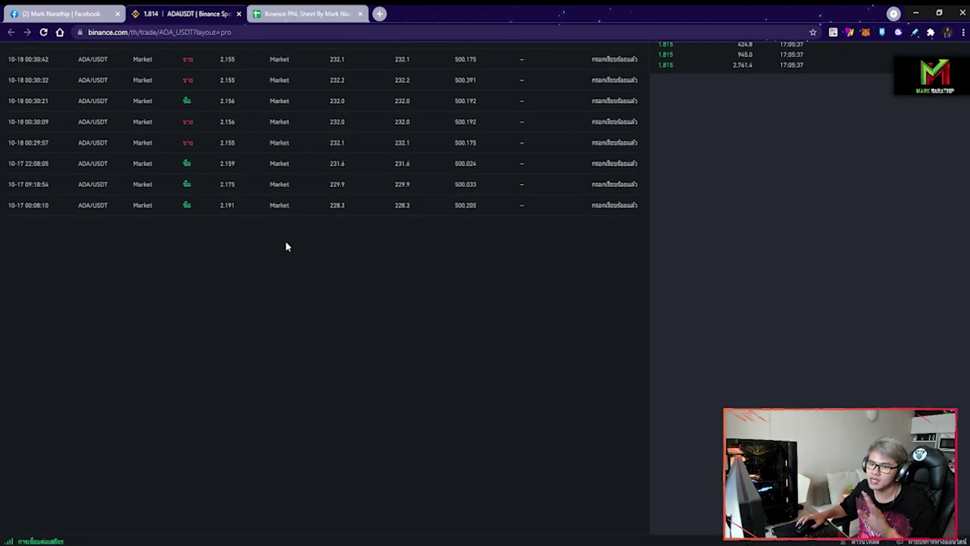
triple_click(18, 204)
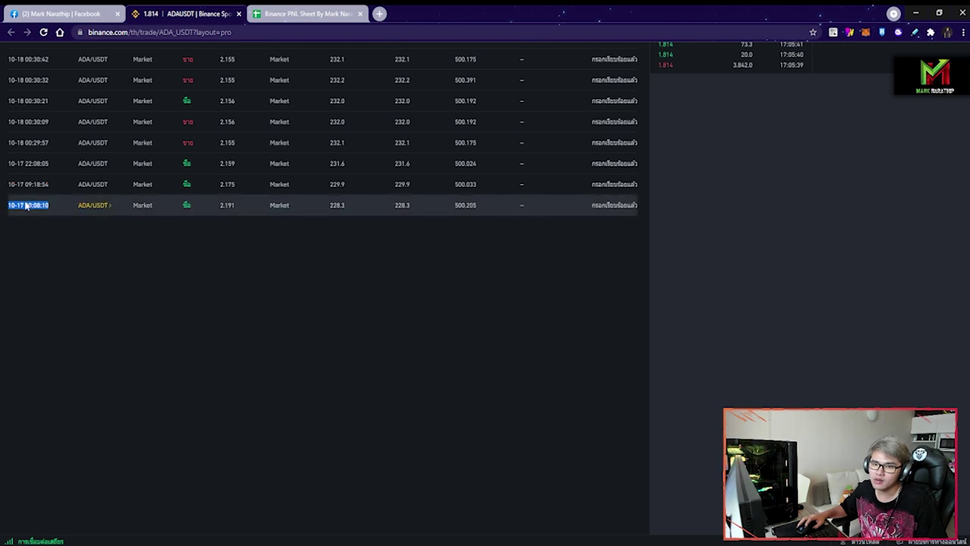
key("ctrl+Tab")
left_click(218, 217)
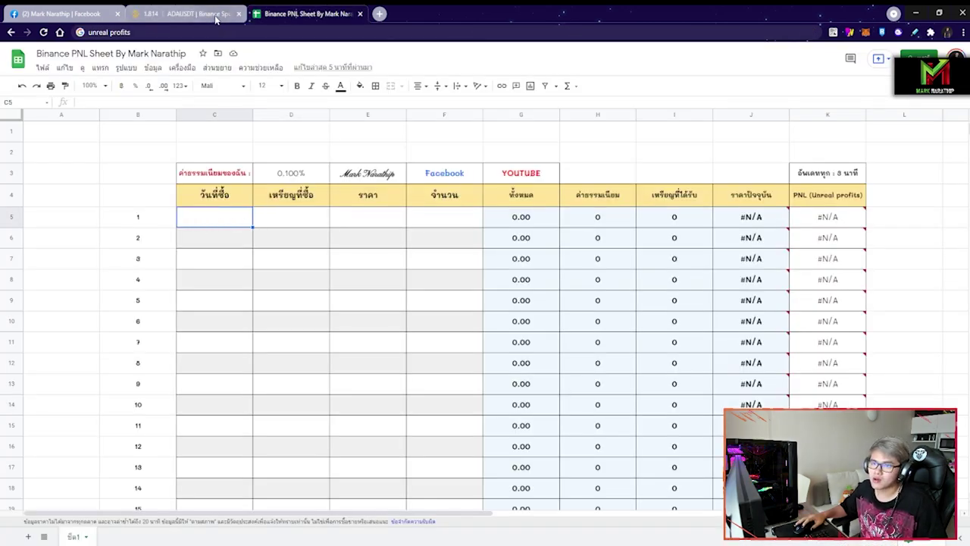
key("ctrl+shift+Tab")
triple_click(26, 205)
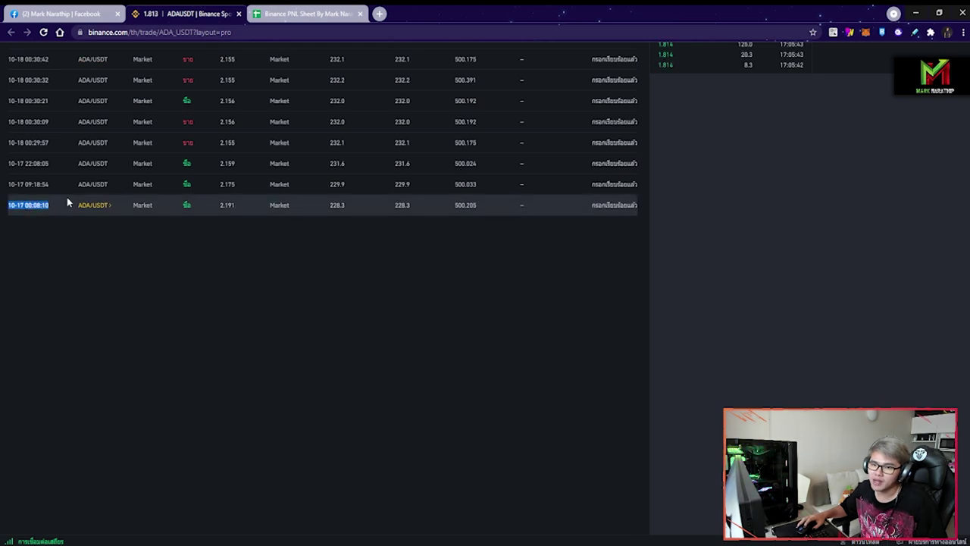
key("ctrl+c")
key("ctrl+Tab")
right_click(222, 221)
mouse_move(311, 282)
left_click(413, 283)
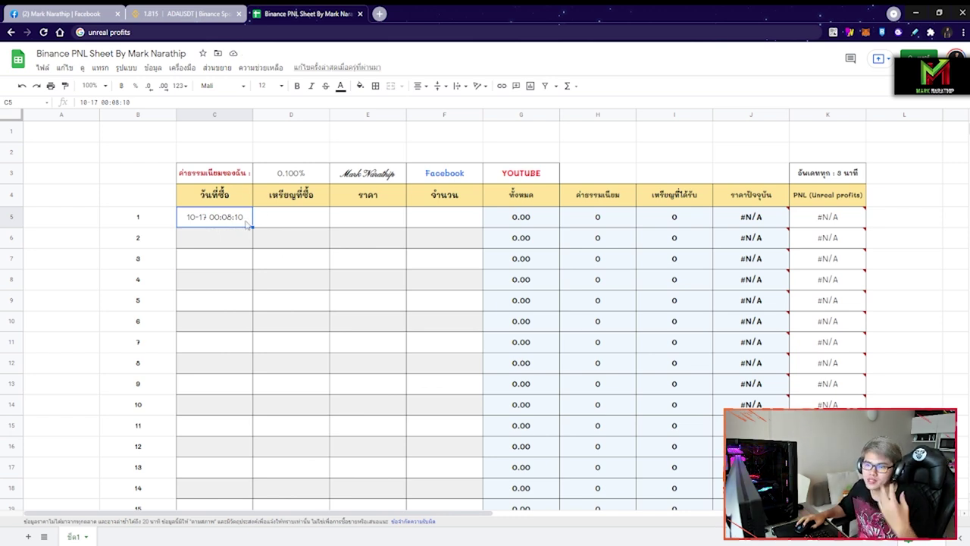
Step: Check the order's trading pair on Binance and enter ada as the purchased coin in D5
left_click(281, 224)
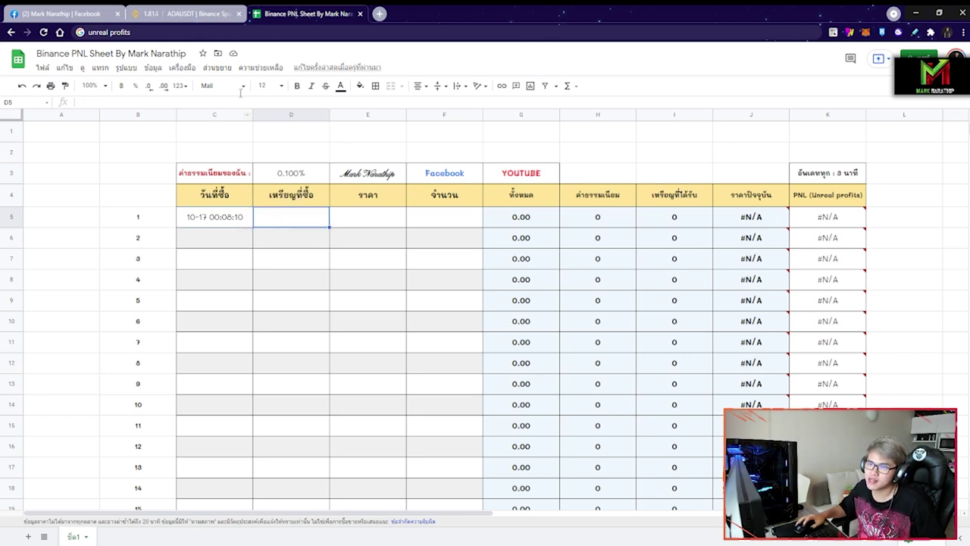
left_click(195, 16)
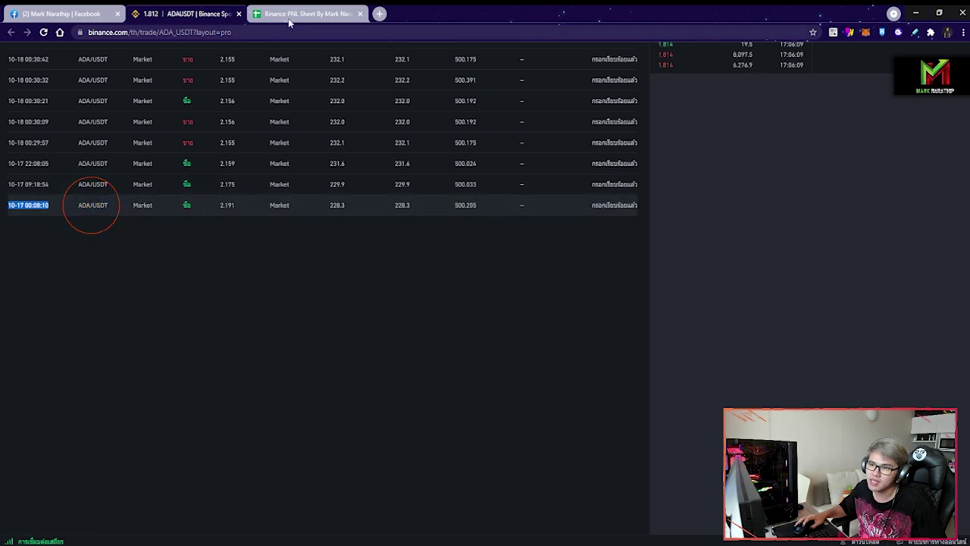
left_click(290, 14)
type("ada")
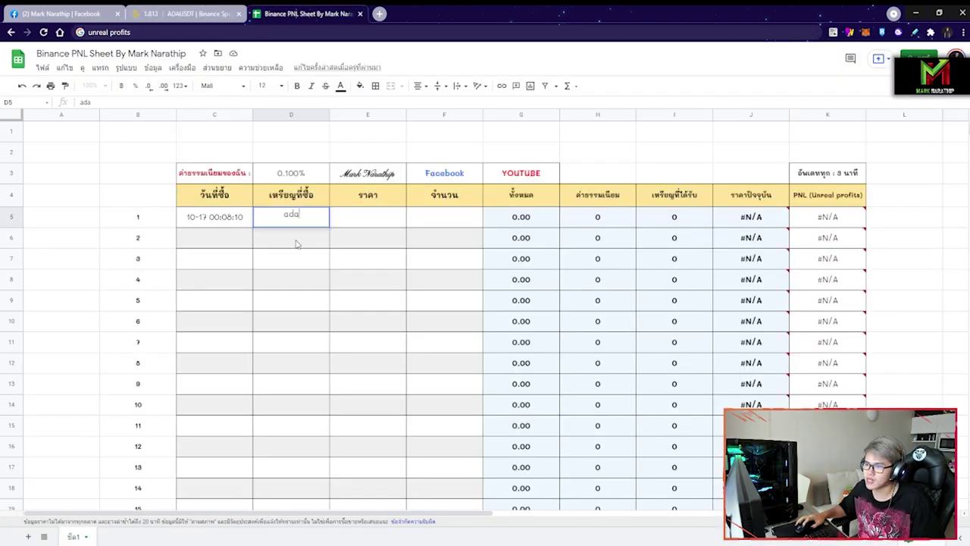
key("Return")
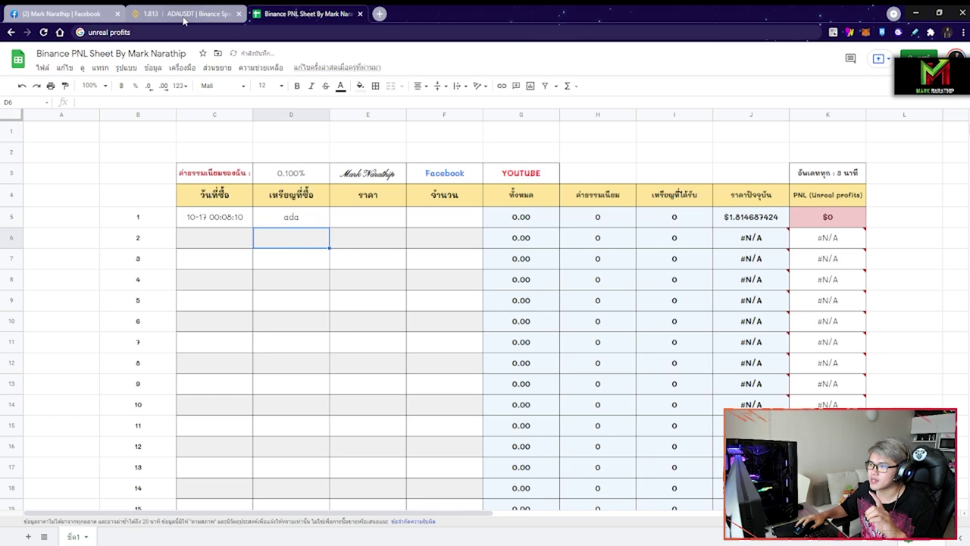
Step: Copy the average price 2.191 of the 10-17 00:08:10 order on Binance into E5 as values only
left_click(347, 219)
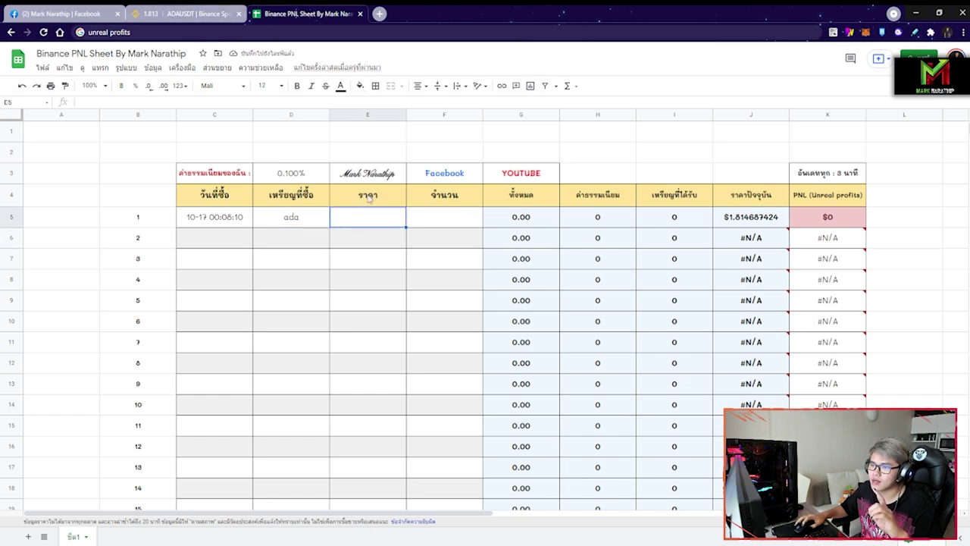
left_click(205, 14)
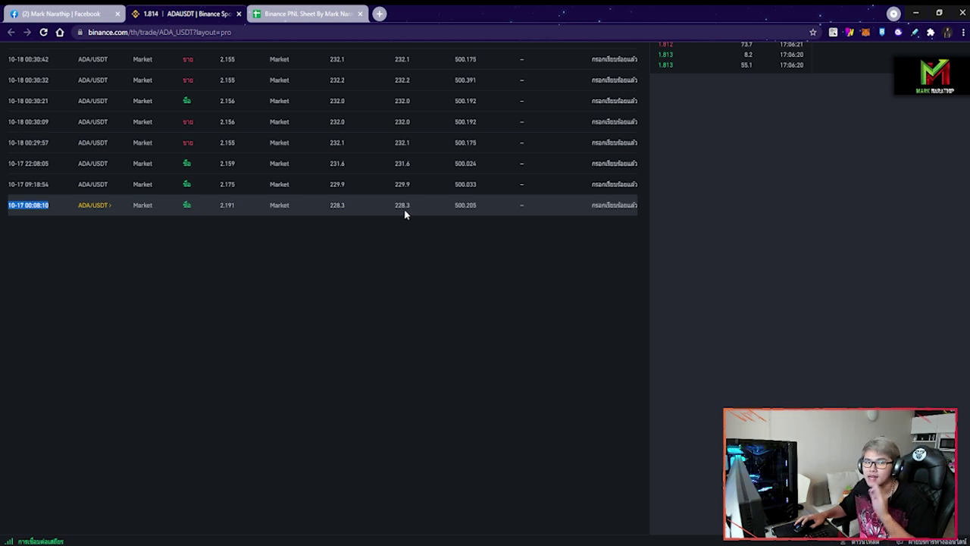
double_click(227, 205)
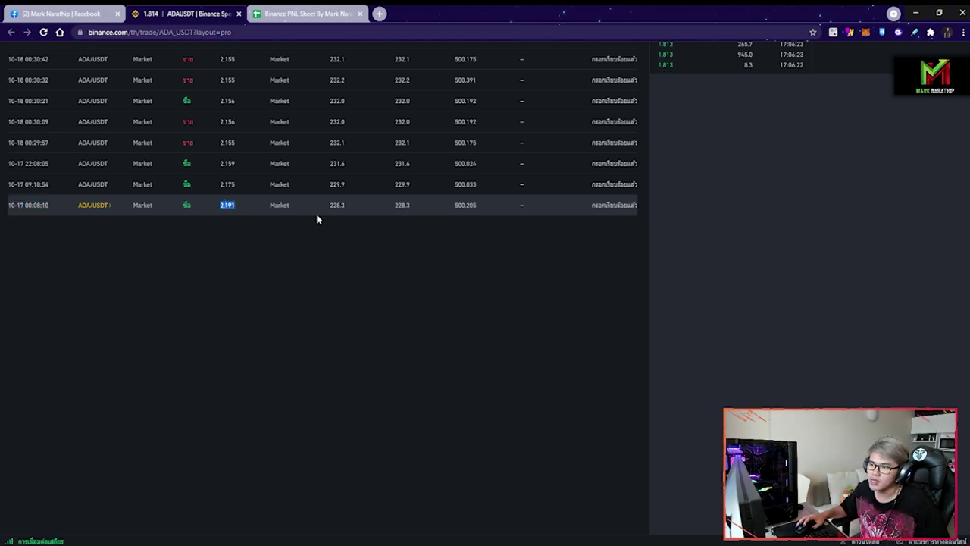
scroll(265, 266, "up", 3)
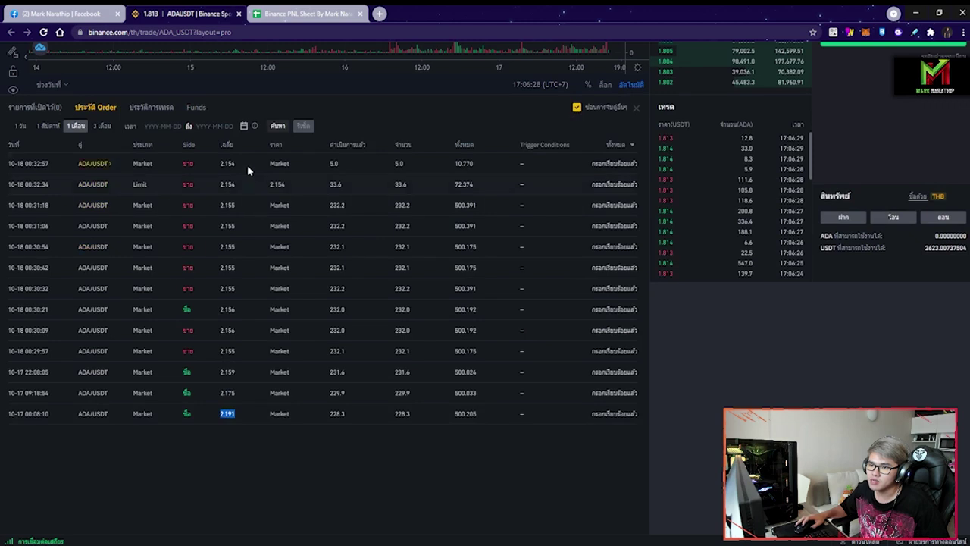
scroll(269, 430, "down", 2)
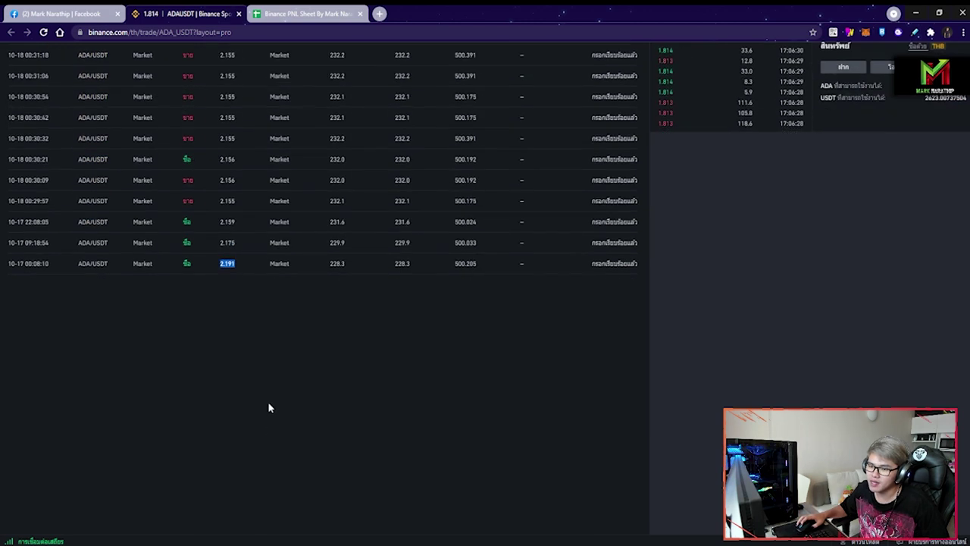
double_click(228, 258)
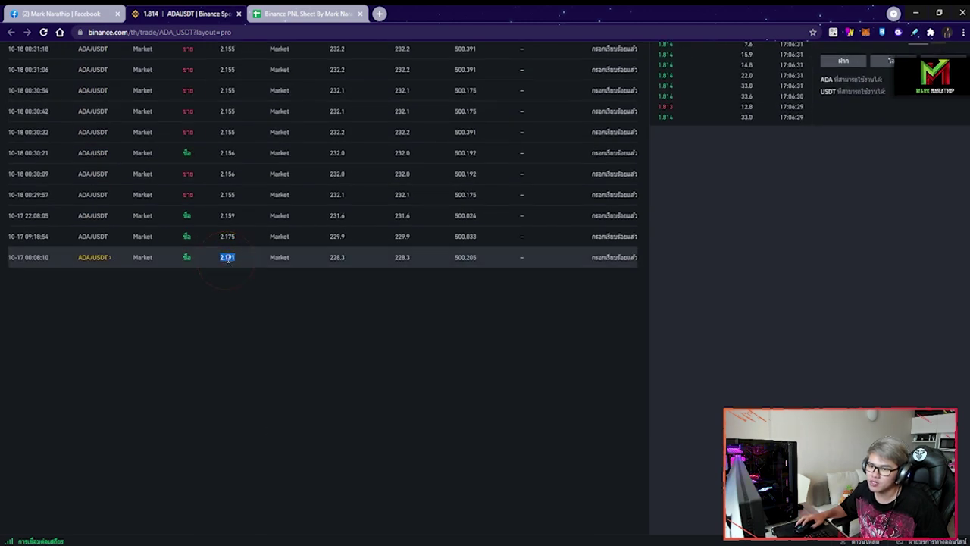
left_click(299, 14)
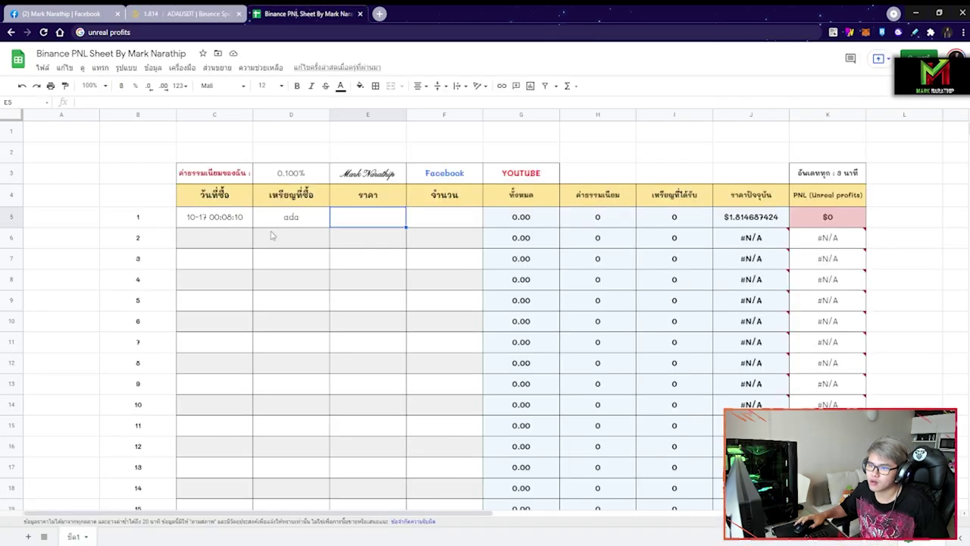
left_click(185, 13)
left_click(295, 13)
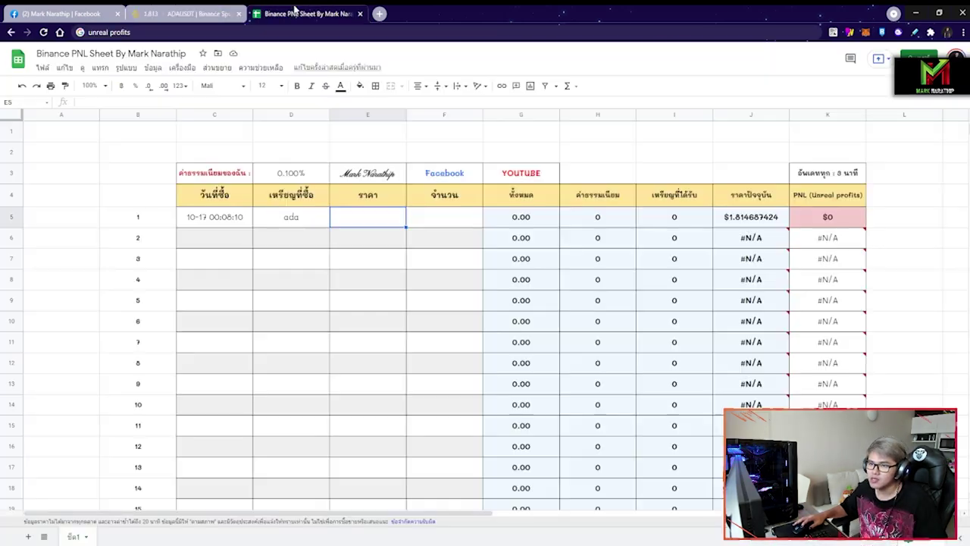
right_click(379, 221)
mouse_move(429, 282)
left_click(584, 288)
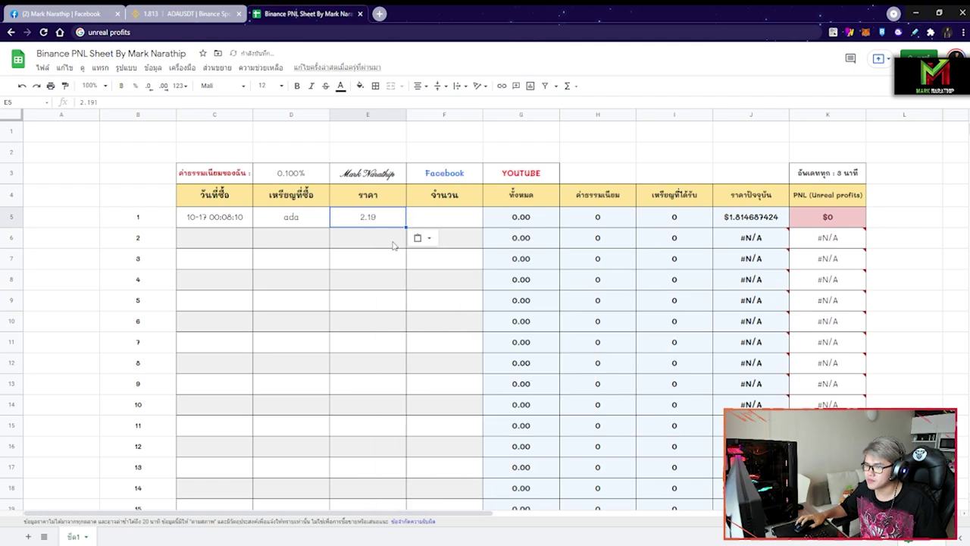
Step: Copy the same Binance order's amount 228.3 into F5 as values only, and select the calculated cells G5:J5
left_click(451, 221)
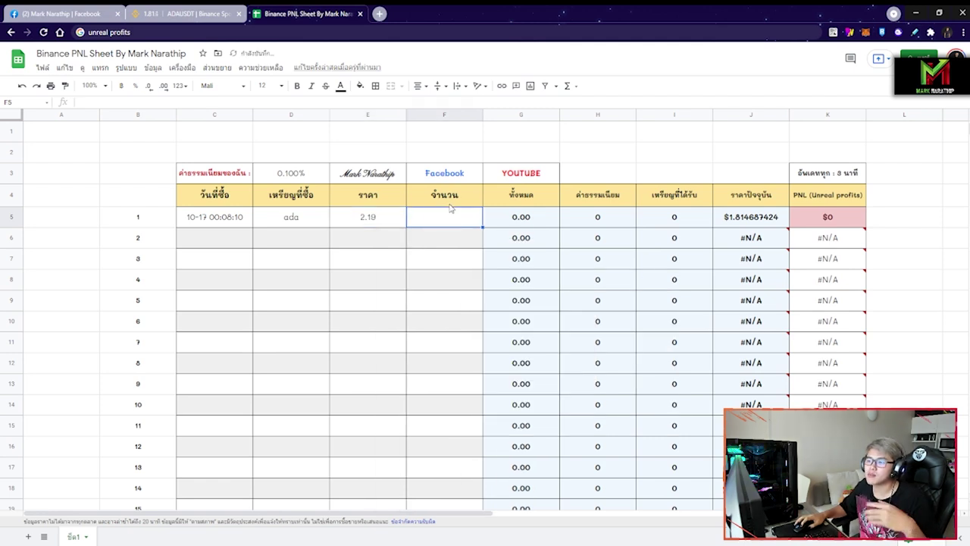
left_click(211, 15)
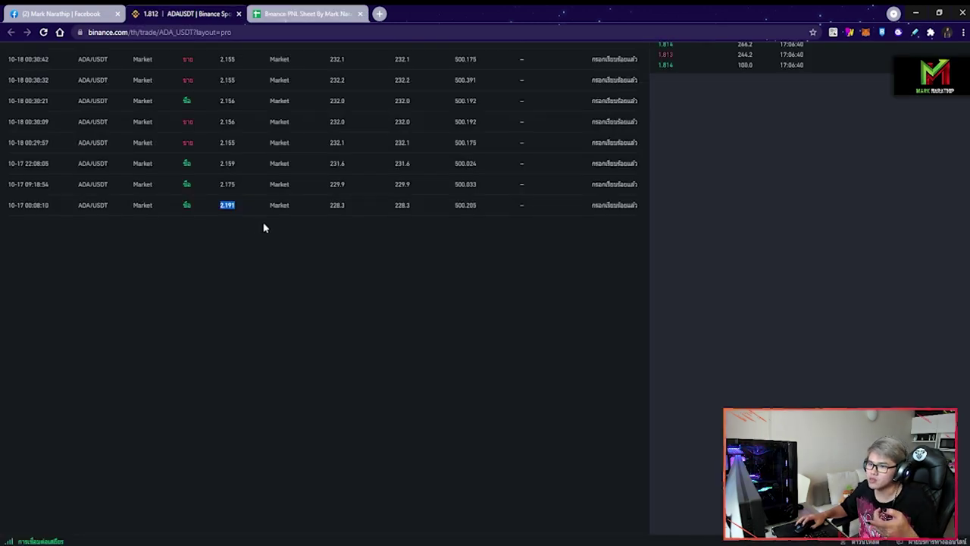
double_click(402, 204)
key("ctrl+c")
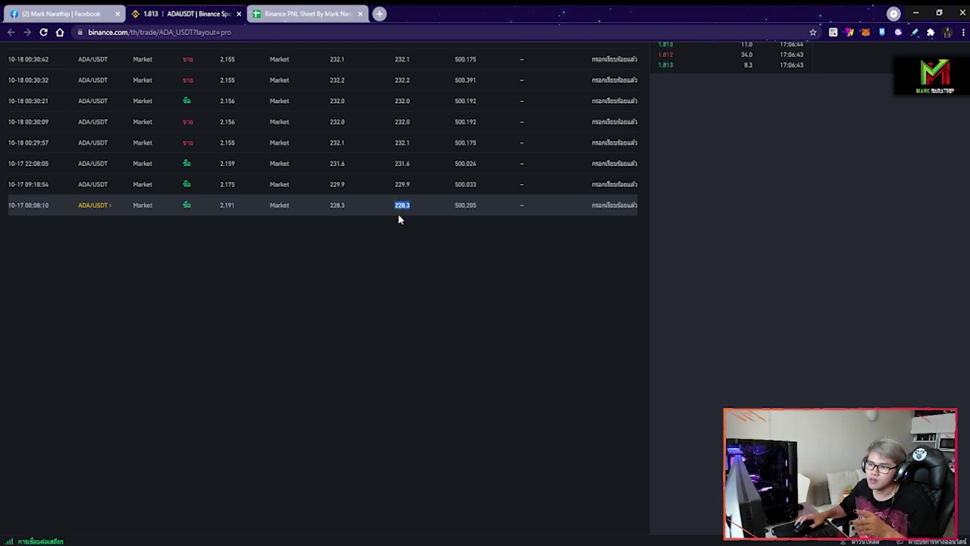
scroll(399, 226, "up", 4)
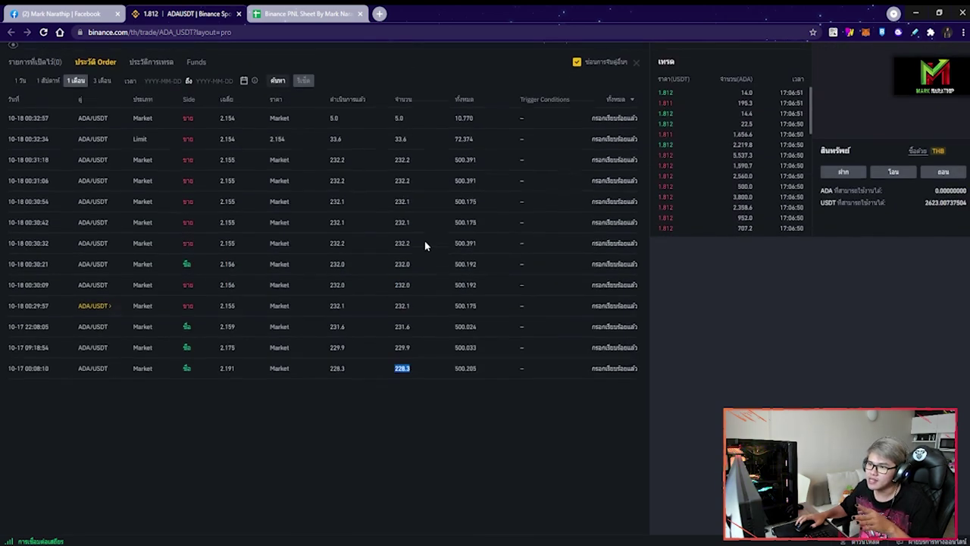
scroll(410, 220, "down", 4)
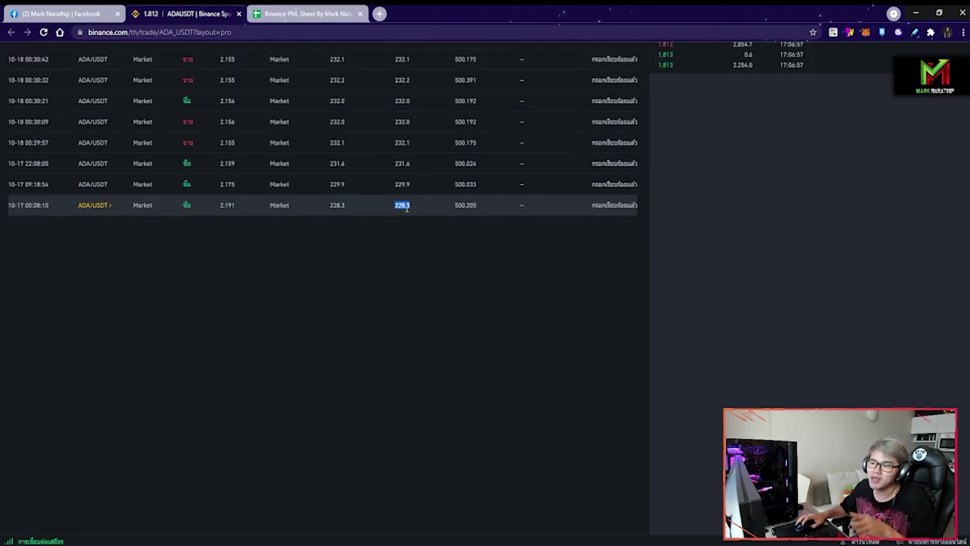
left_click(309, 13)
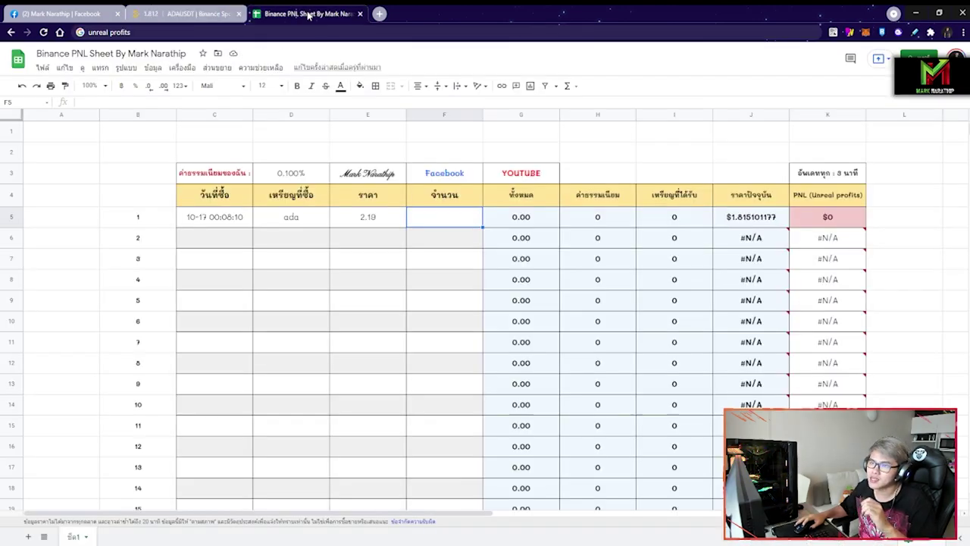
right_click(444, 219)
mouse_move(503, 275)
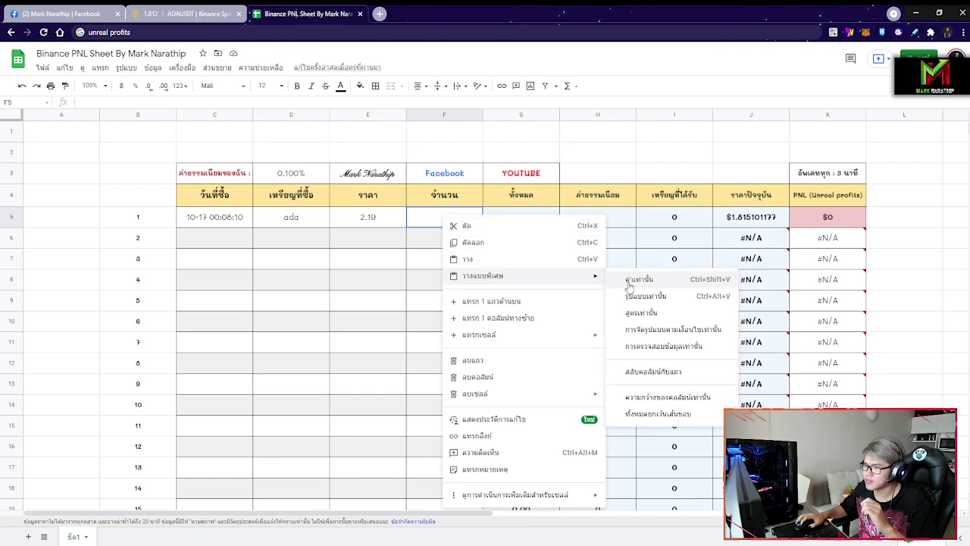
left_click(618, 281)
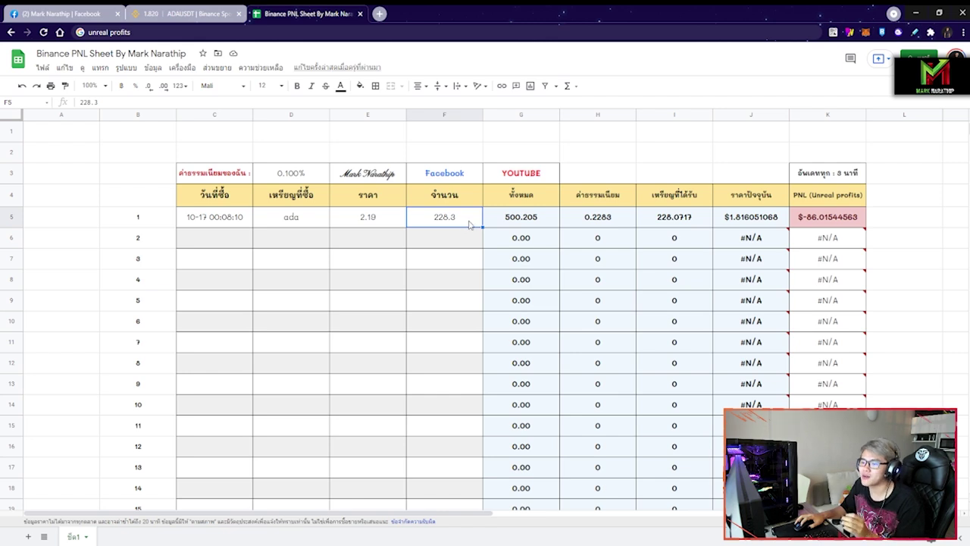
left_click_drag(527, 222, 761, 218)
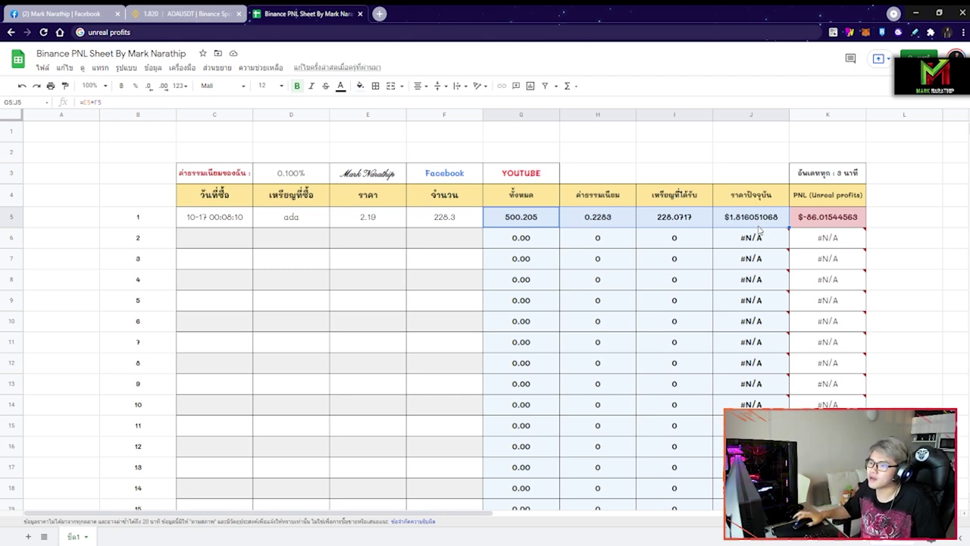
Step: Examine the ADA row's calculated total, fee, coins received, current price and unrealized profit against its entries in C5:F5
left_click(533, 201)
left_click(615, 204)
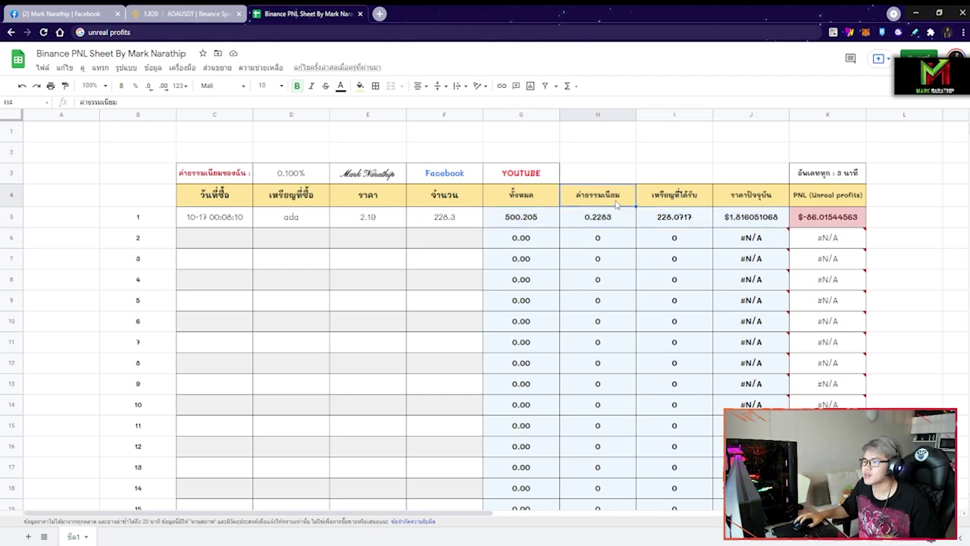
left_click(681, 198)
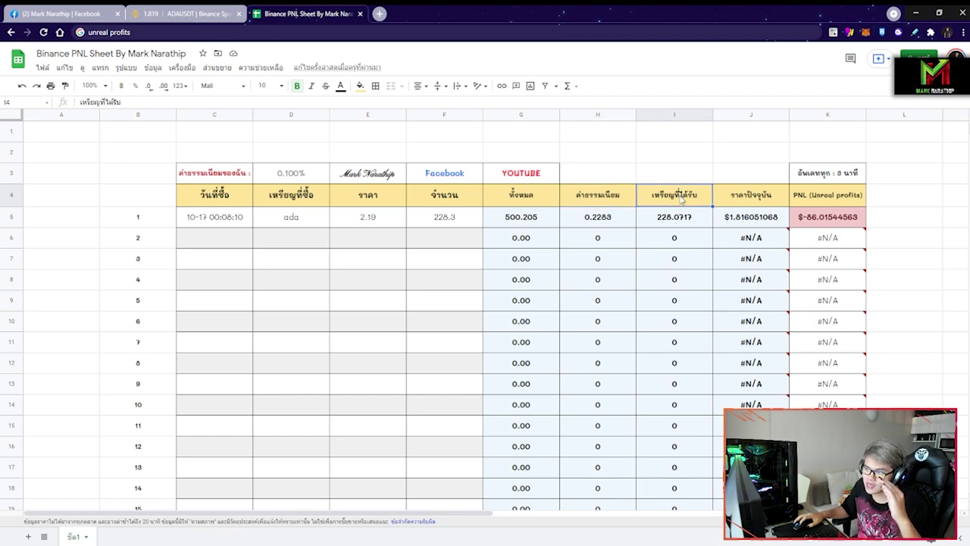
left_click(674, 219)
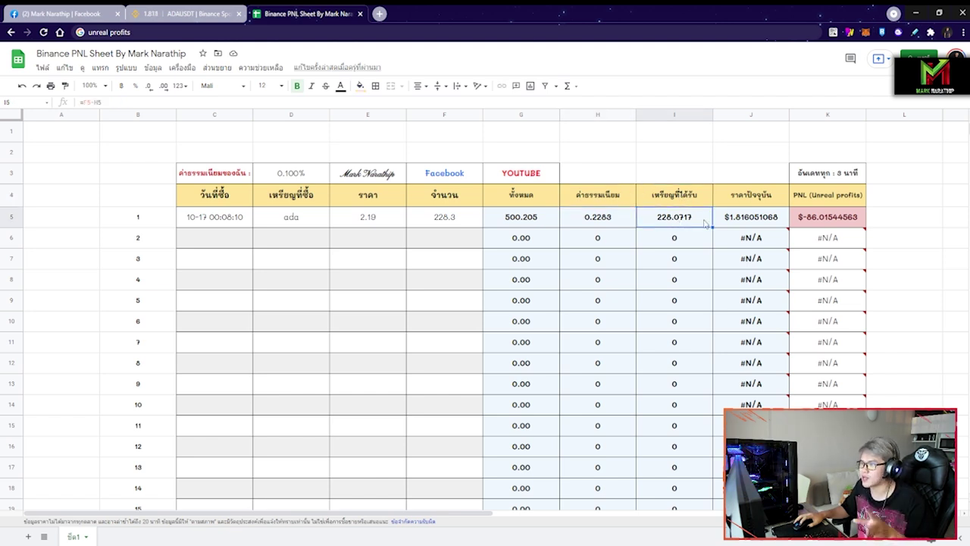
left_click(741, 221)
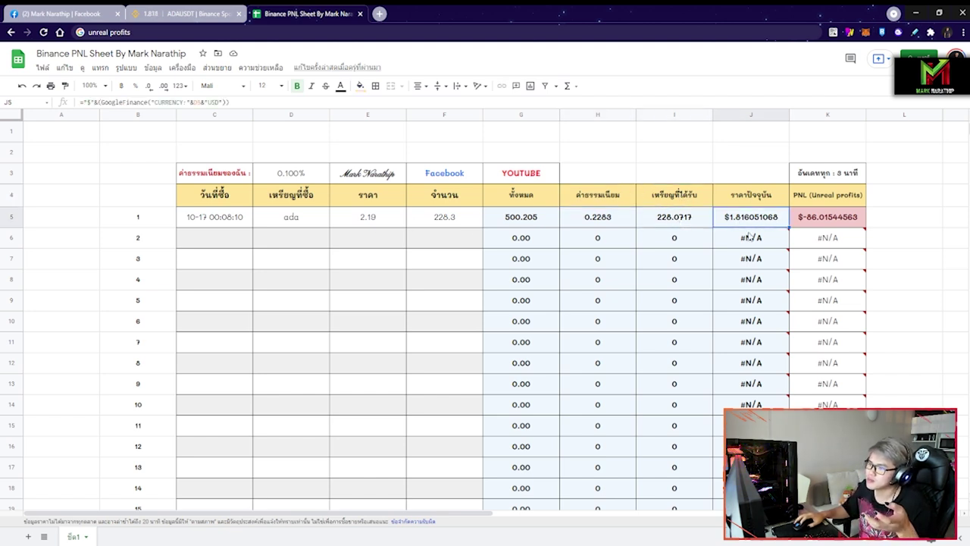
left_click(301, 219)
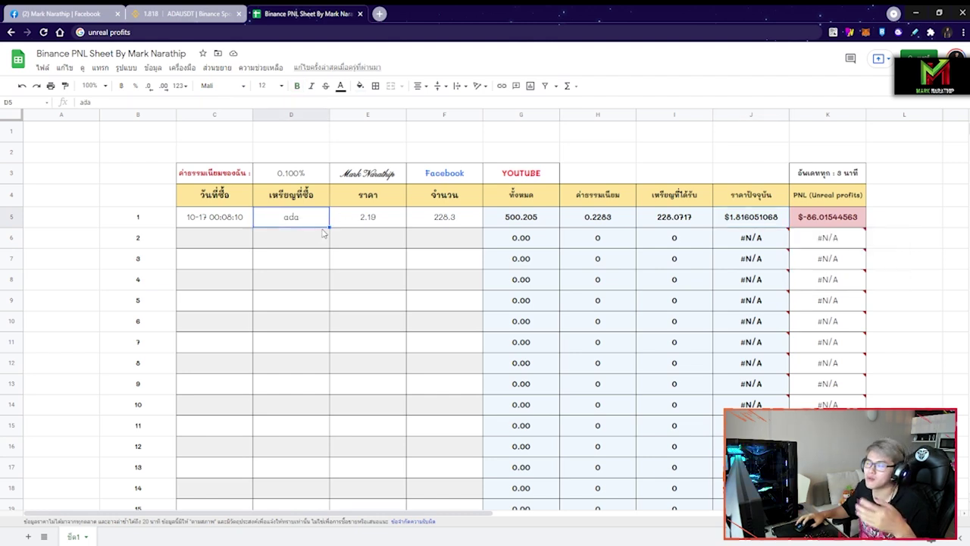
left_click(767, 220)
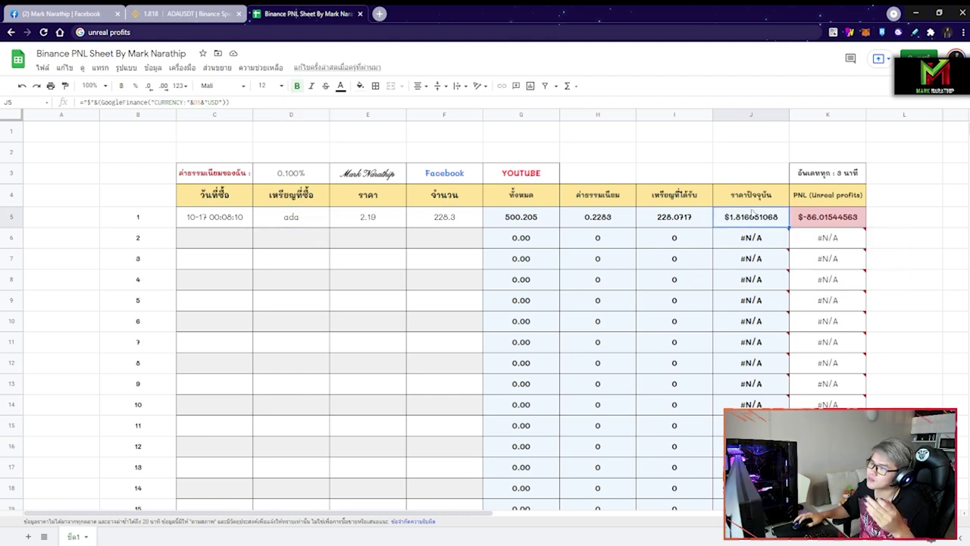
mouse_move(775, 220)
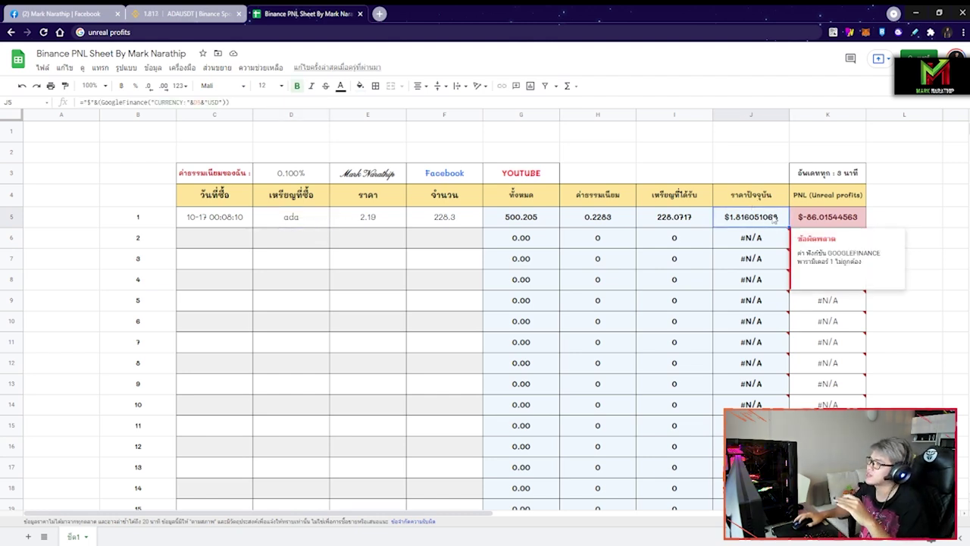
left_click(833, 219)
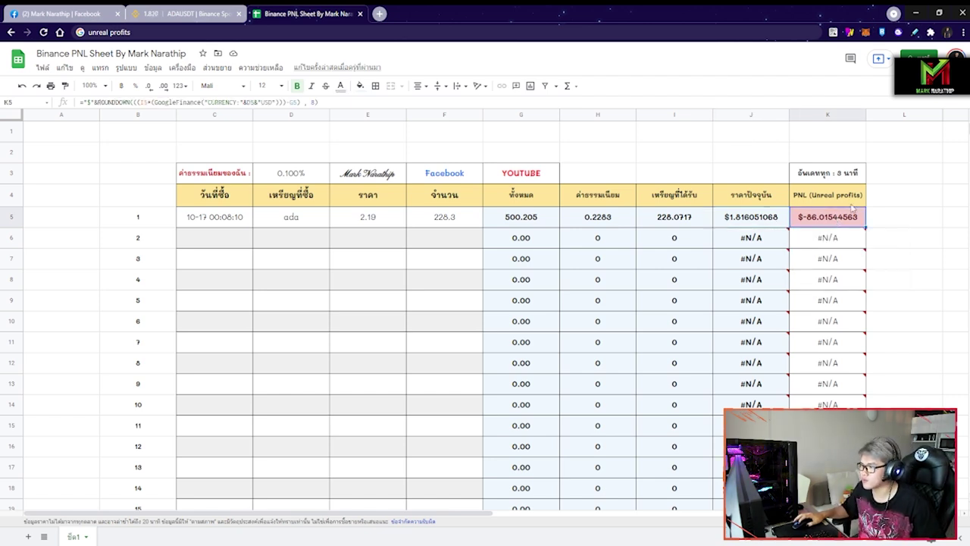
left_click_drag(468, 220, 214, 220)
left_click(817, 209)
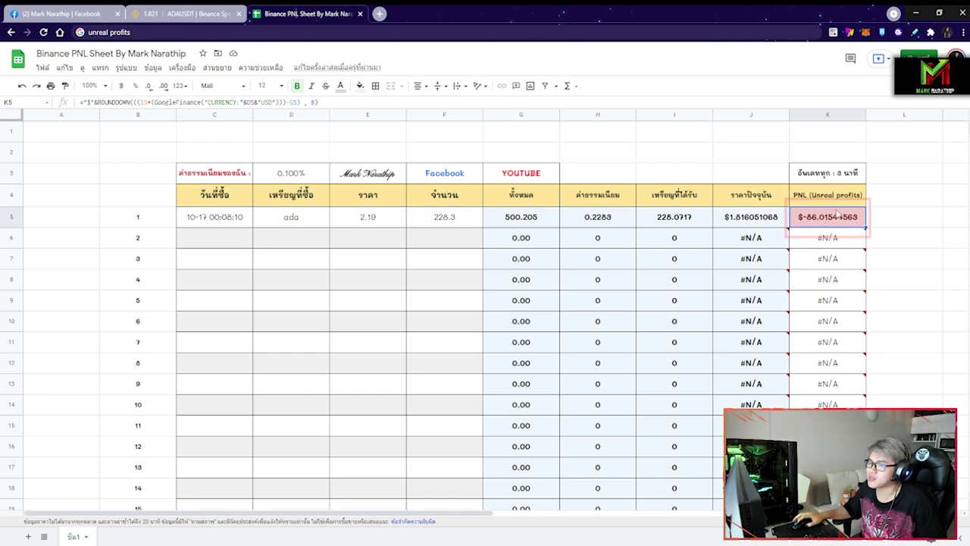
Step: Set the ADA purchase price in E5 to 1 and select the unrealized profit in K5
left_click(389, 224)
type("1")
key("Return")
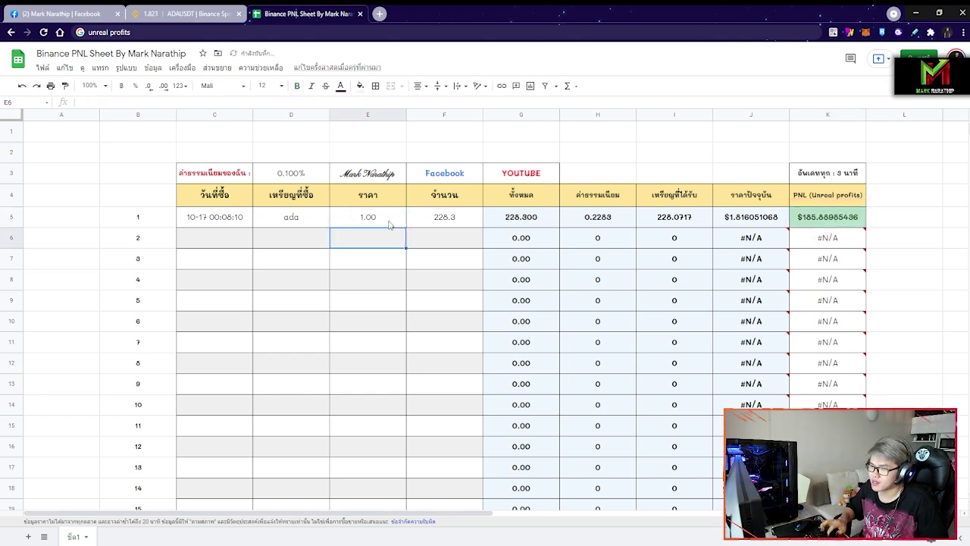
left_click(818, 218)
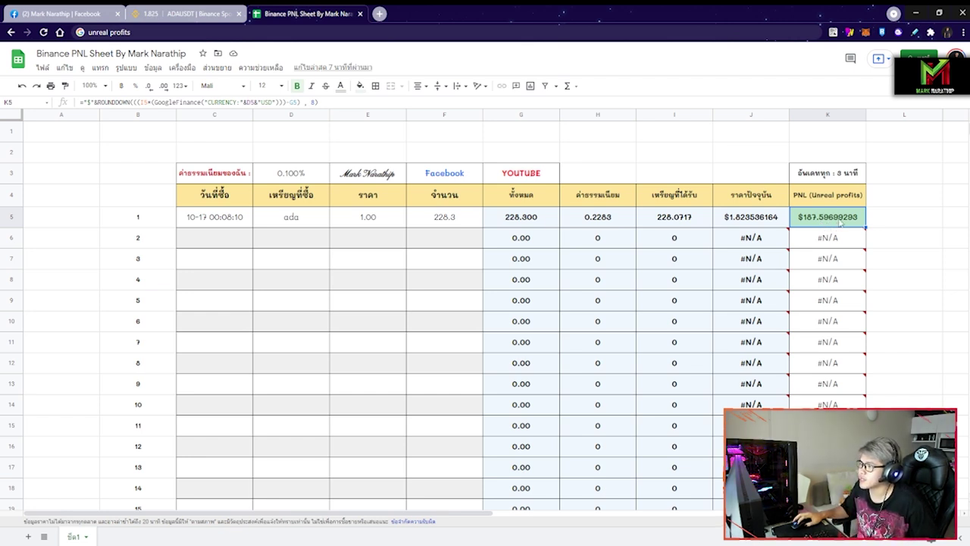
Step: Examine how the ADA row's unrealized profit in K5 relates to the purchase entries in C5:F5 and the total in G5
left_click(834, 198)
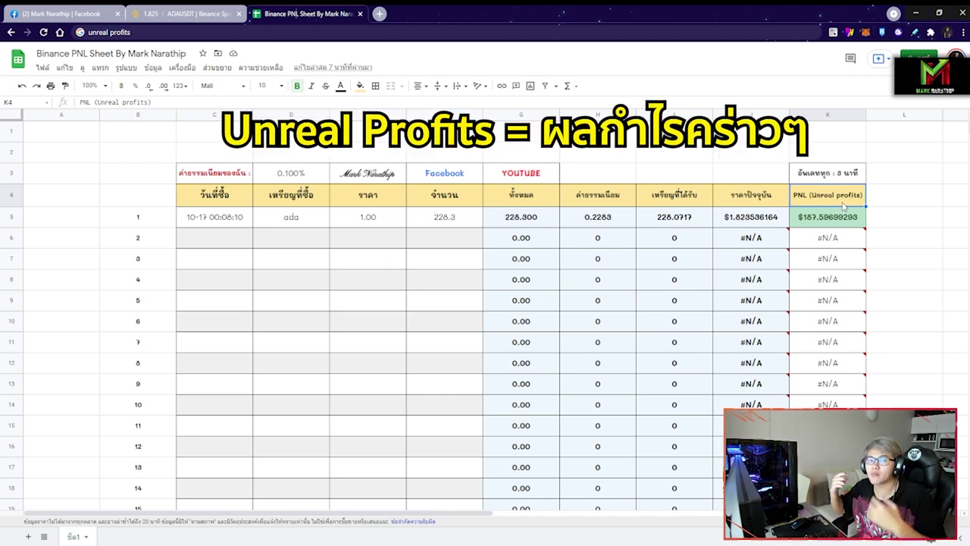
left_click(834, 224)
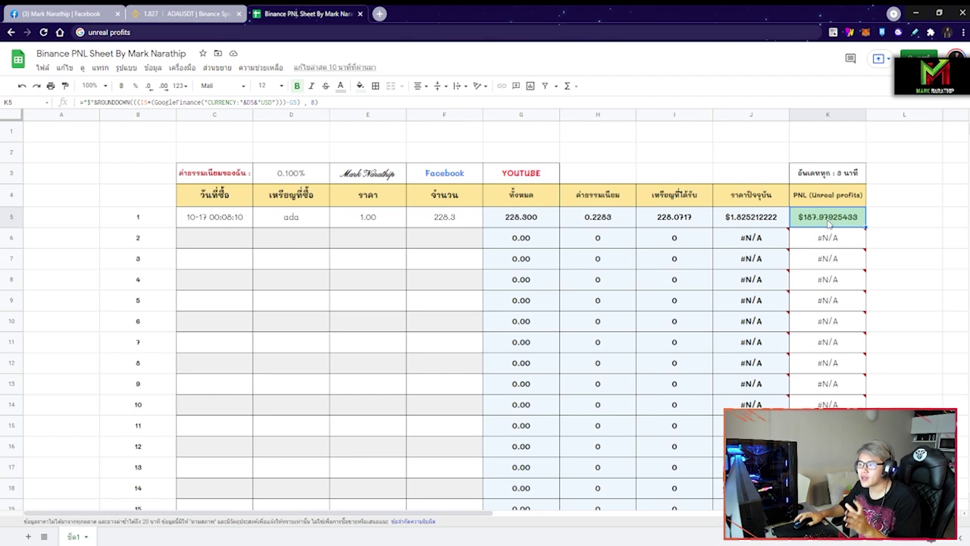
left_click(473, 225)
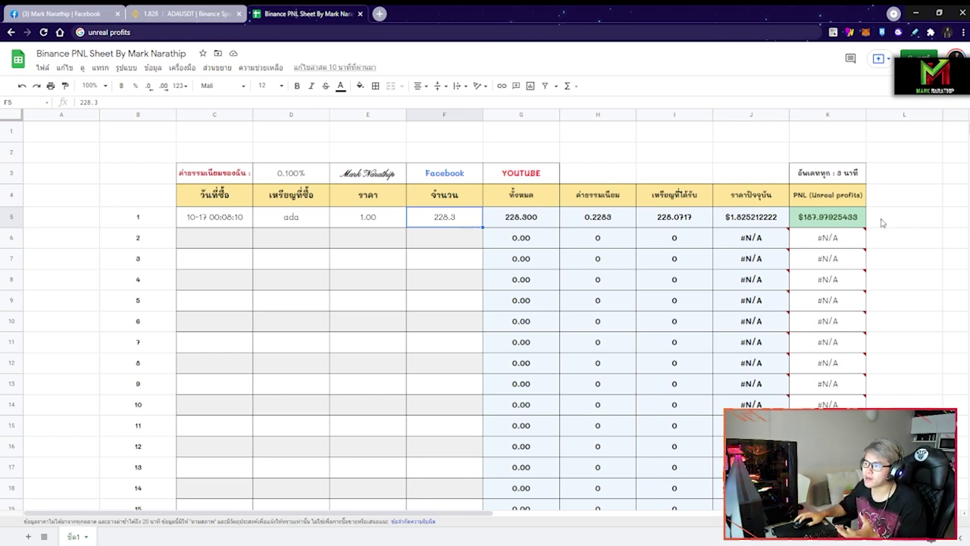
left_click(827, 224)
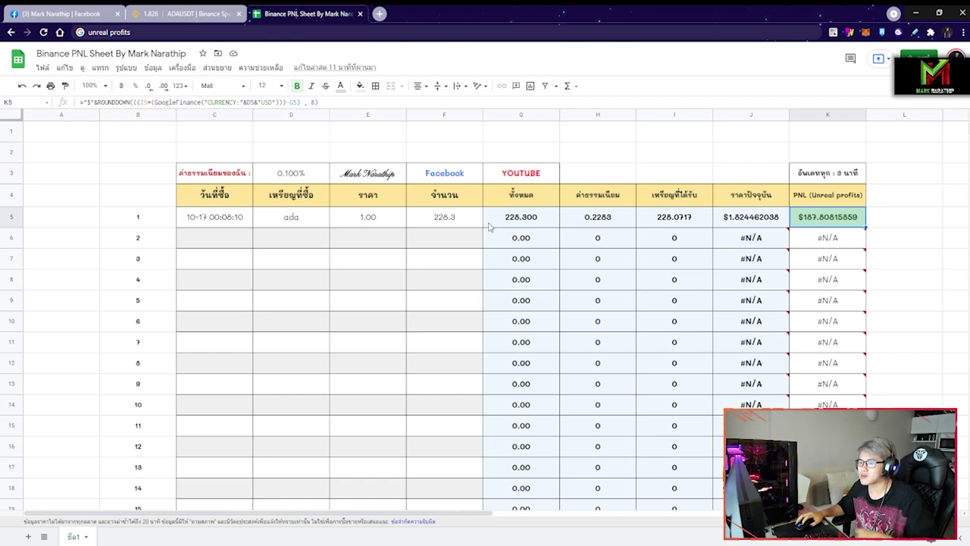
left_click(452, 222)
left_click_drag(240, 218, 444, 220)
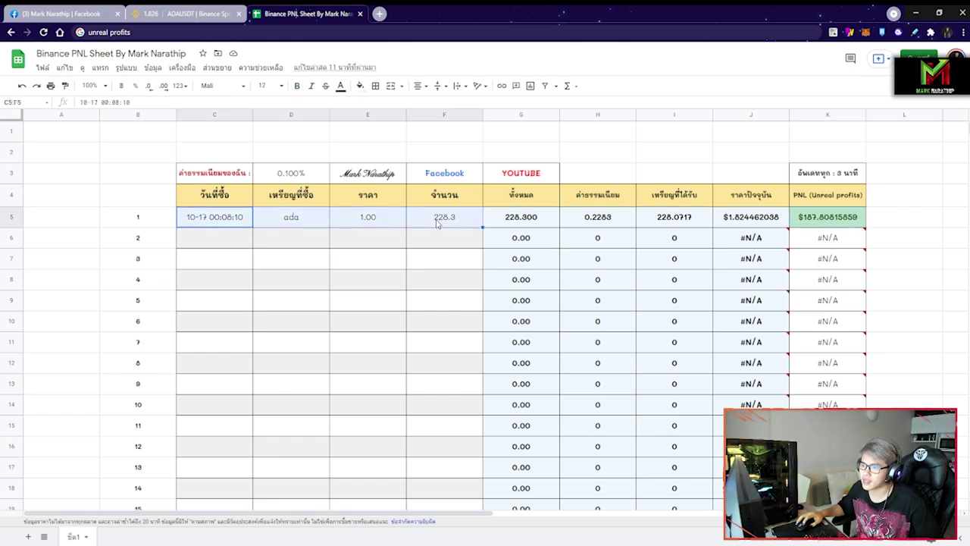
left_click(834, 223)
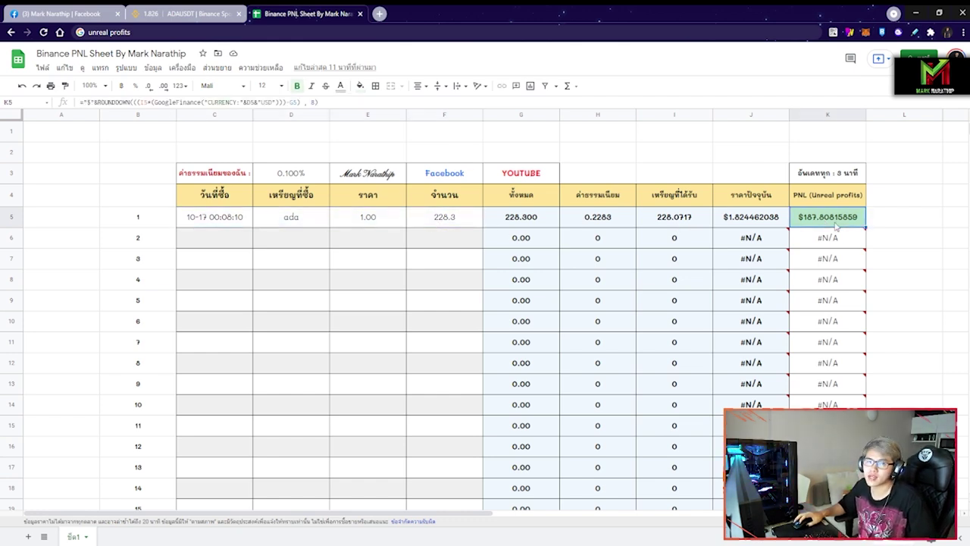
left_click(539, 223)
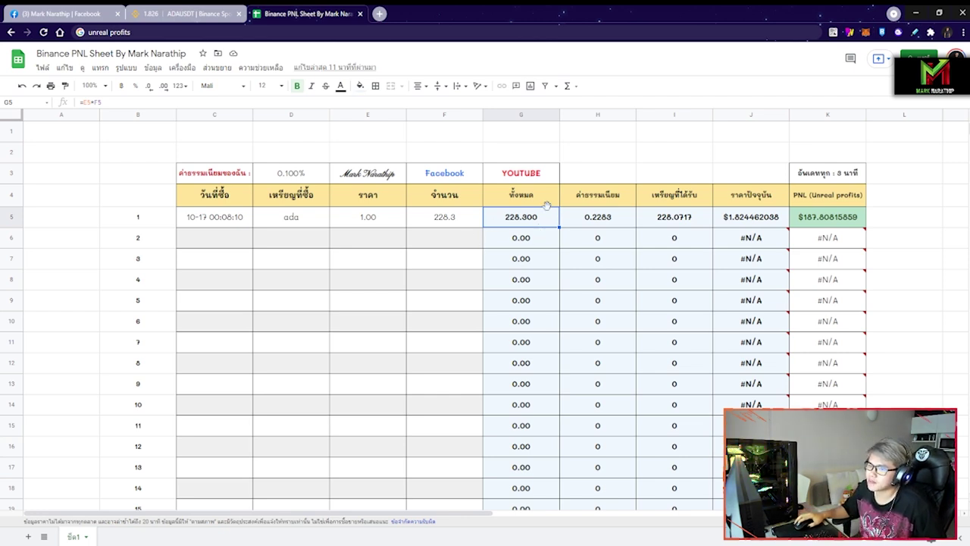
scroll(368, 214, "down", 1)
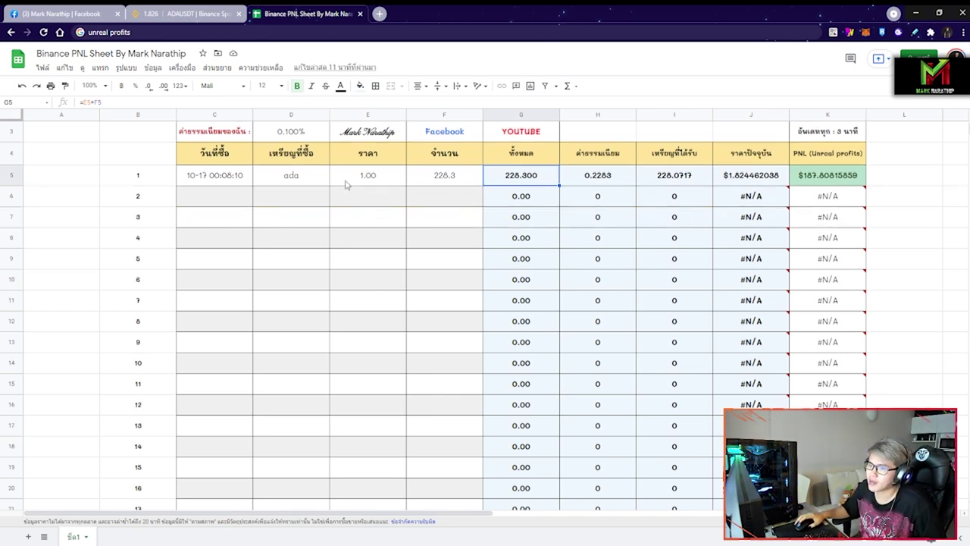
left_click(296, 188)
key("Left")
key("shift+Right")
key("shift+Right")
key("shift+Right")
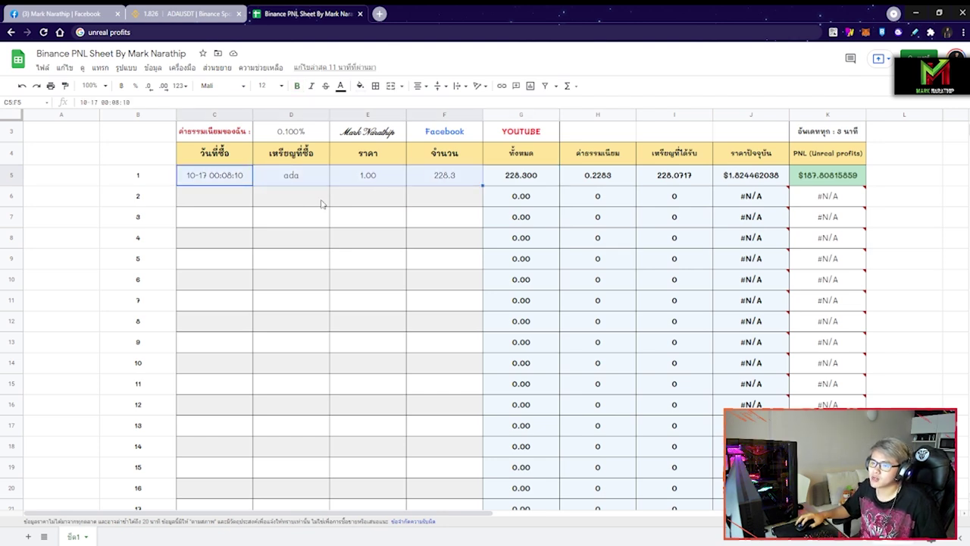
Step: Enter a BTC purchase in row 6 with a price of 50000 and an amount of 10
left_click(292, 201)
type("BTC")
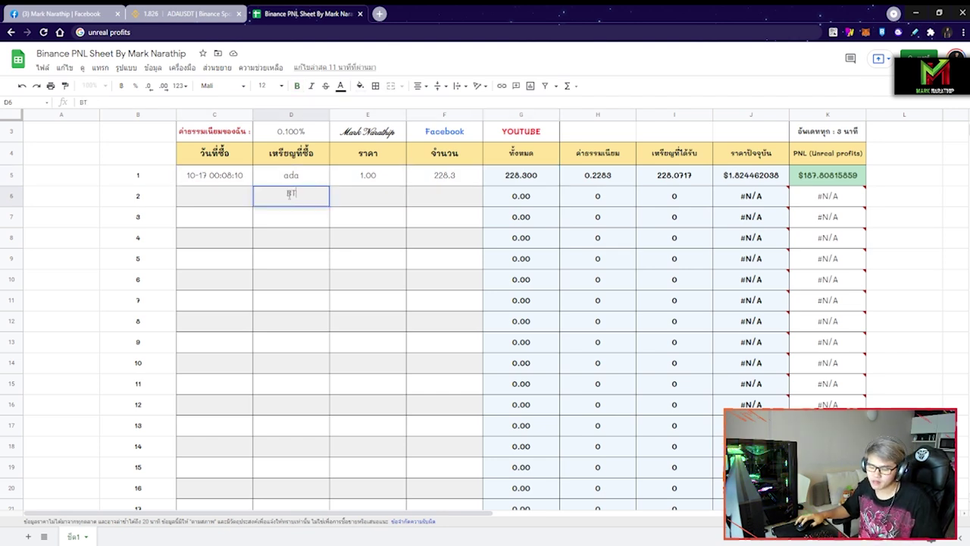
left_click(374, 194)
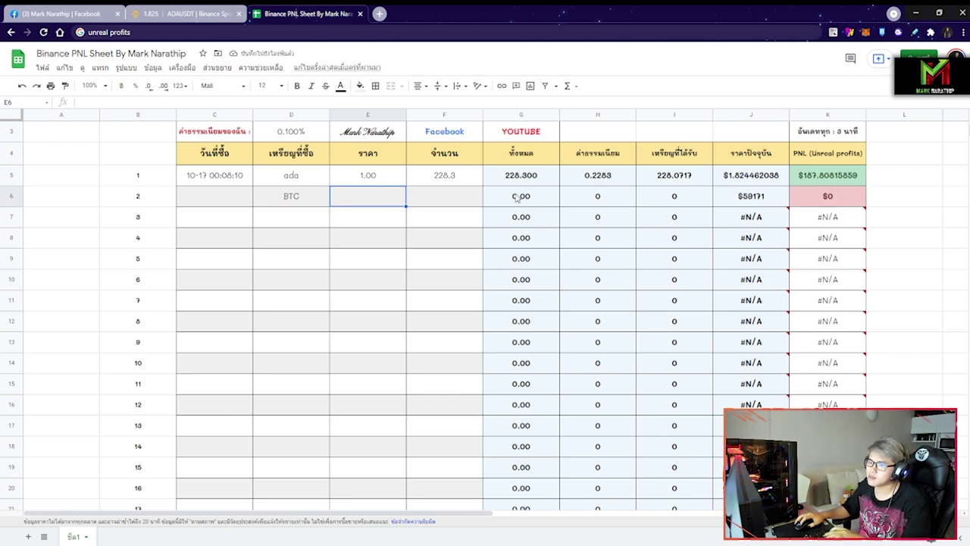
type("50000")
key("Tab")
left_click(360, 198)
left_click(456, 198)
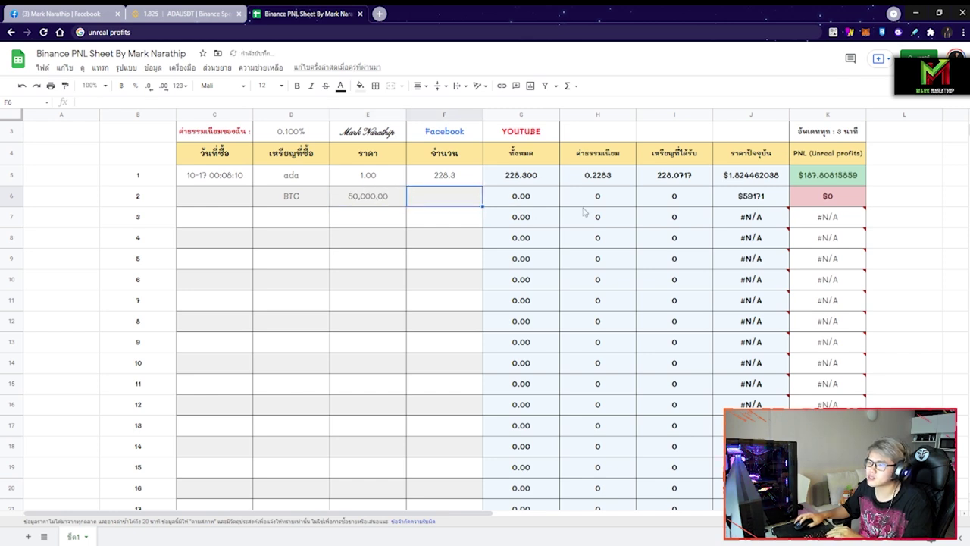
type("10")
left_click(452, 222)
left_click(459, 205)
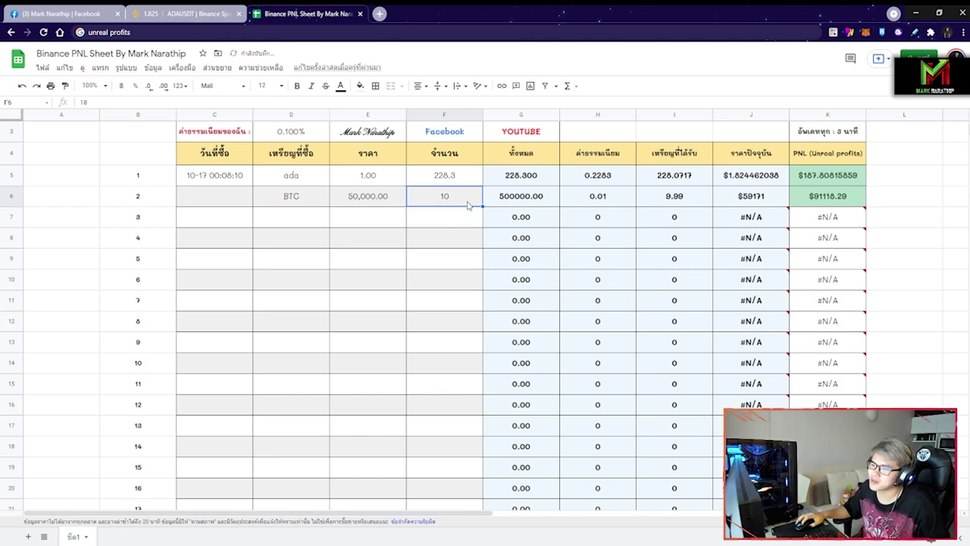
Step: Examine the BTC row's calculated total, fee, coins received, current price and unrealized profit in G6:K6
key("Right")
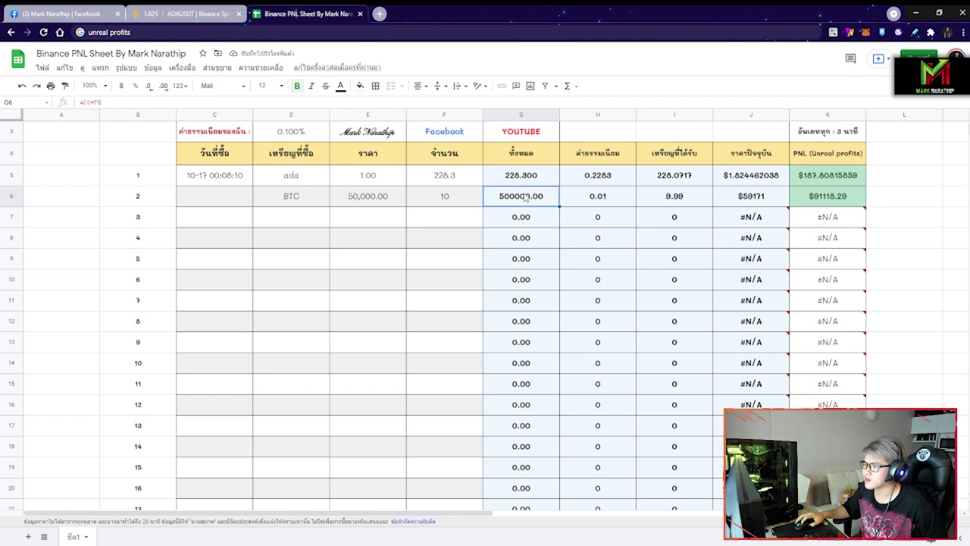
left_click(617, 200)
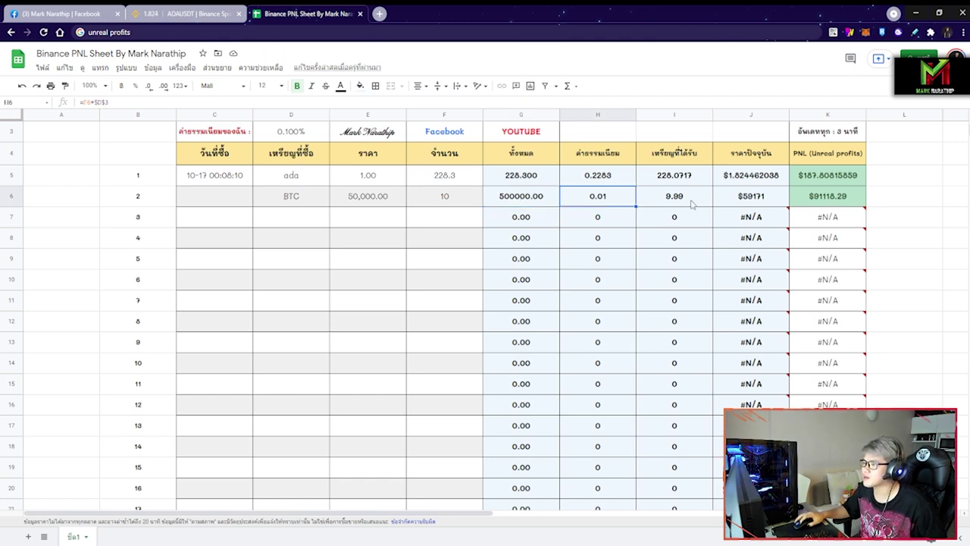
left_click(693, 204)
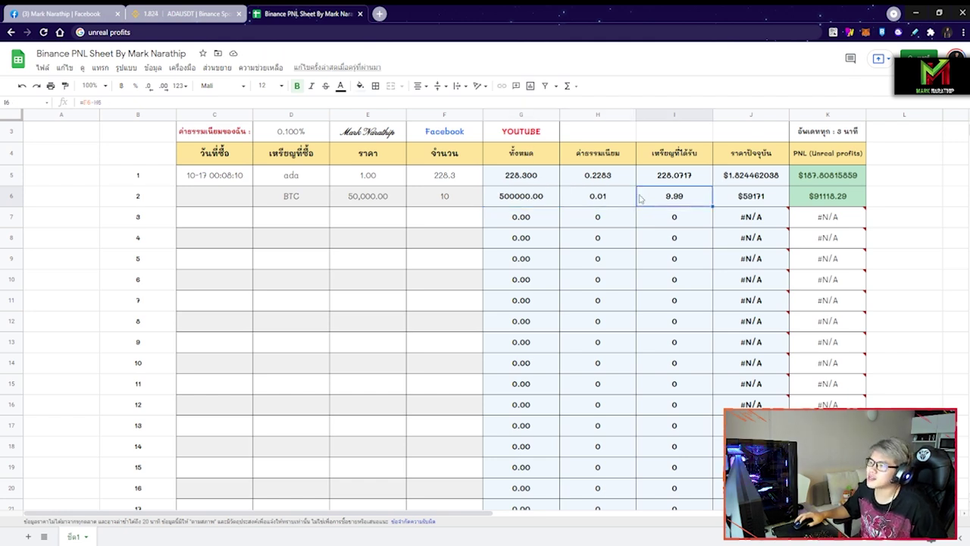
left_click(767, 202)
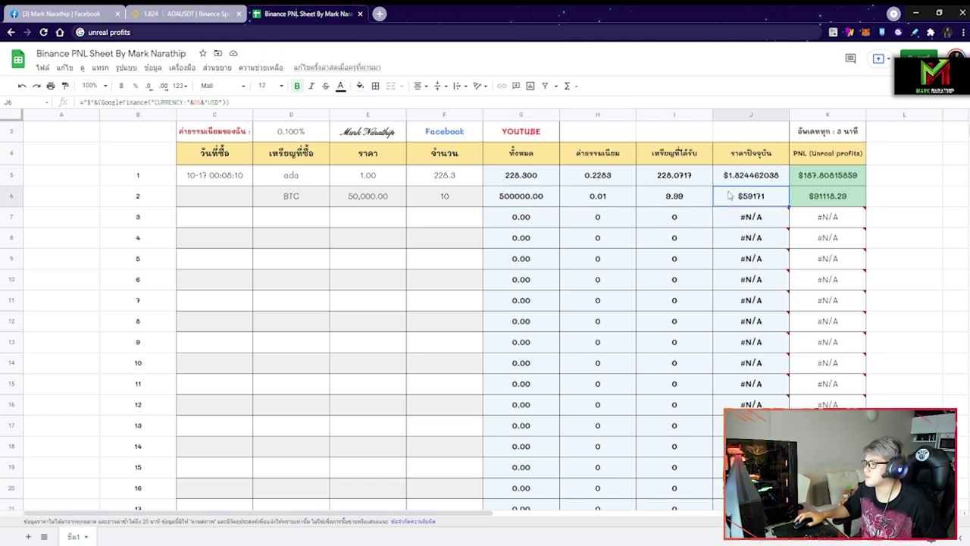
left_click(819, 201)
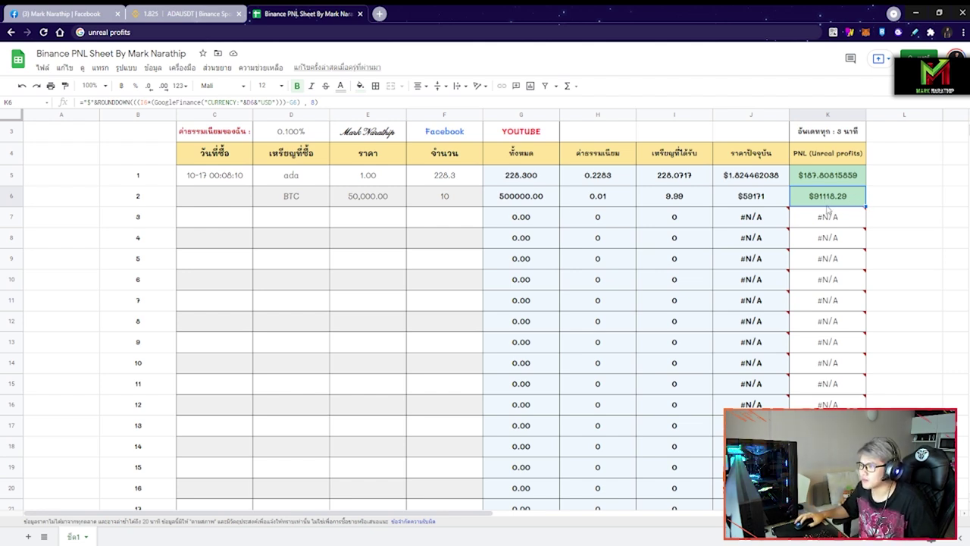
left_click(299, 207)
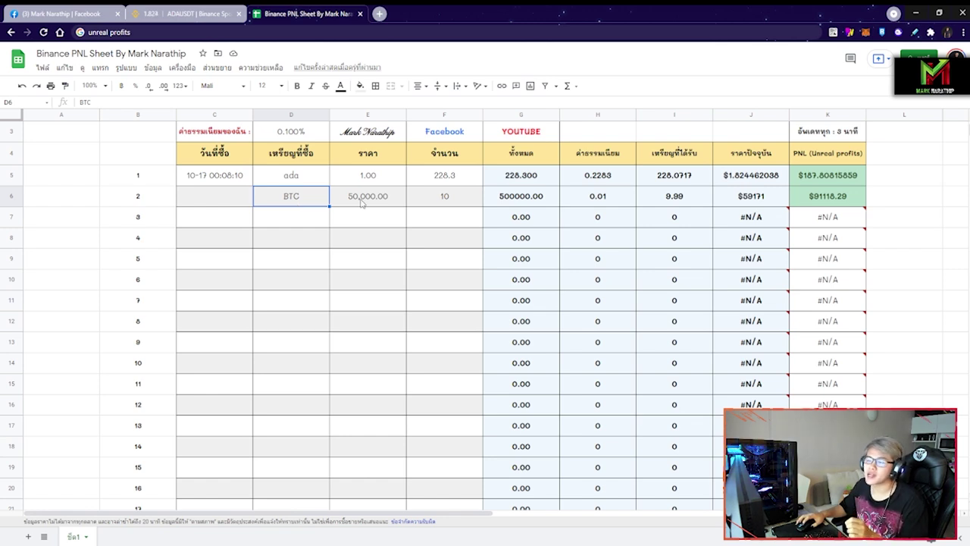
left_click(769, 198)
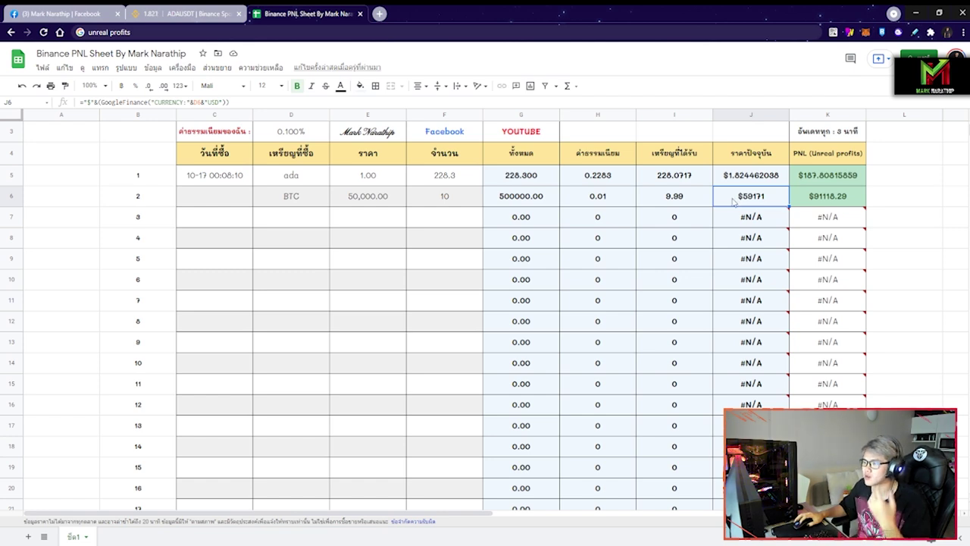
Step: Look over the empty purchase rows from row 7 down to the area below the table's last entry
left_click(304, 220)
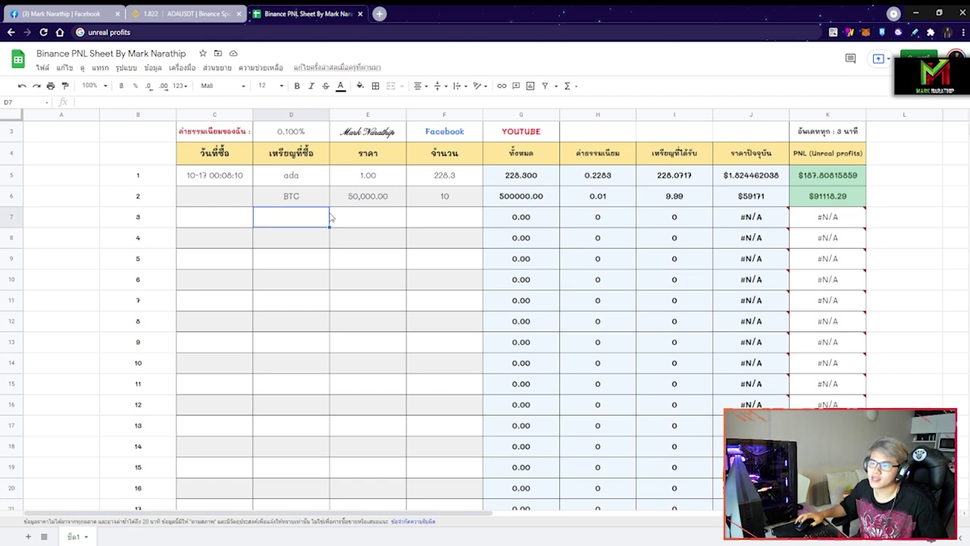
left_click(454, 220)
left_click(383, 223)
left_click(305, 225)
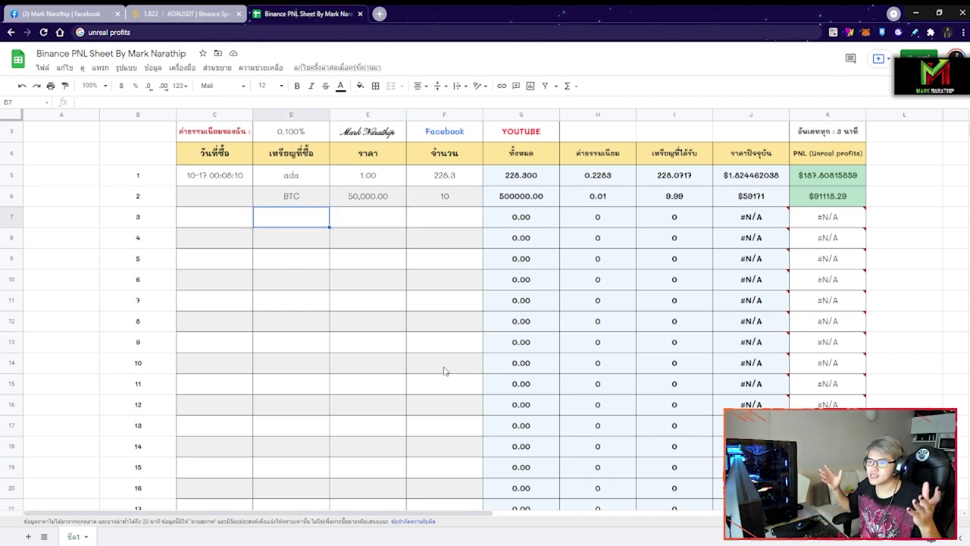
scroll(849, 281, "down", 7)
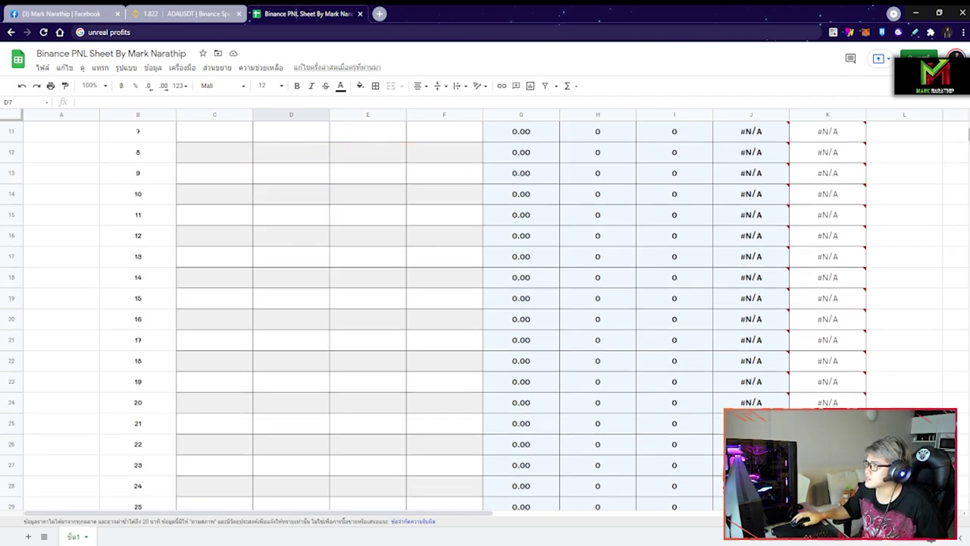
scroll(280, 288, "down", 20)
left_click(280, 281)
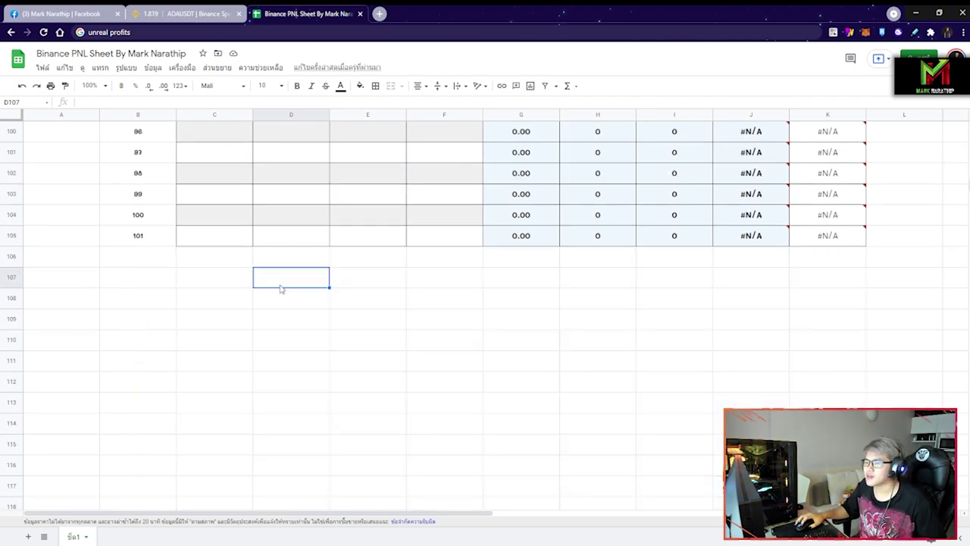
Step: Extend the table by copying its last row, B105:K105, into row 106 and numbering the new entry 102
left_click(142, 216)
left_click_drag(231, 224, 812, 238)
left_click(190, 283)
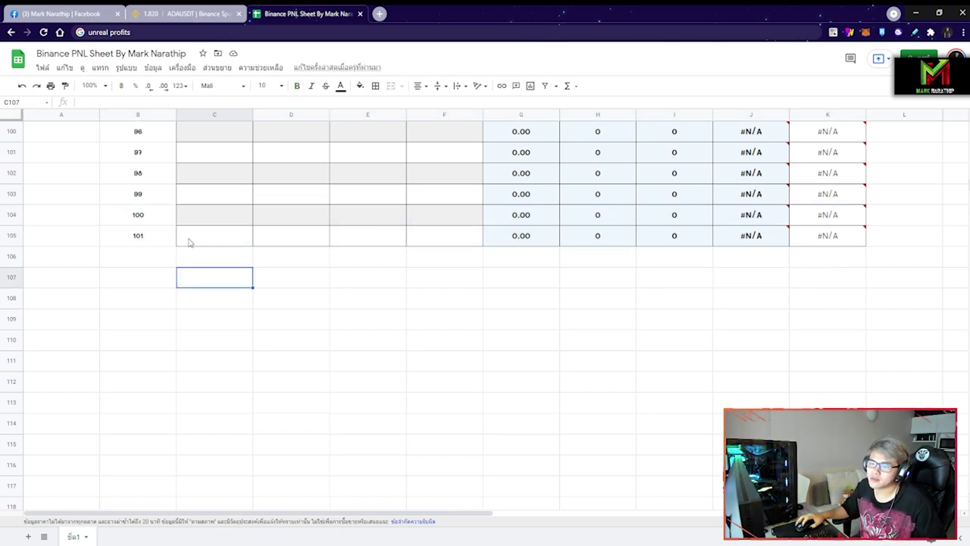
left_click_drag(129, 243, 819, 240)
key("ctrl+c")
left_click(159, 257)
key("ctrl+v")
left_click(322, 319)
left_click(147, 259)
type("102")
left_click(250, 297)
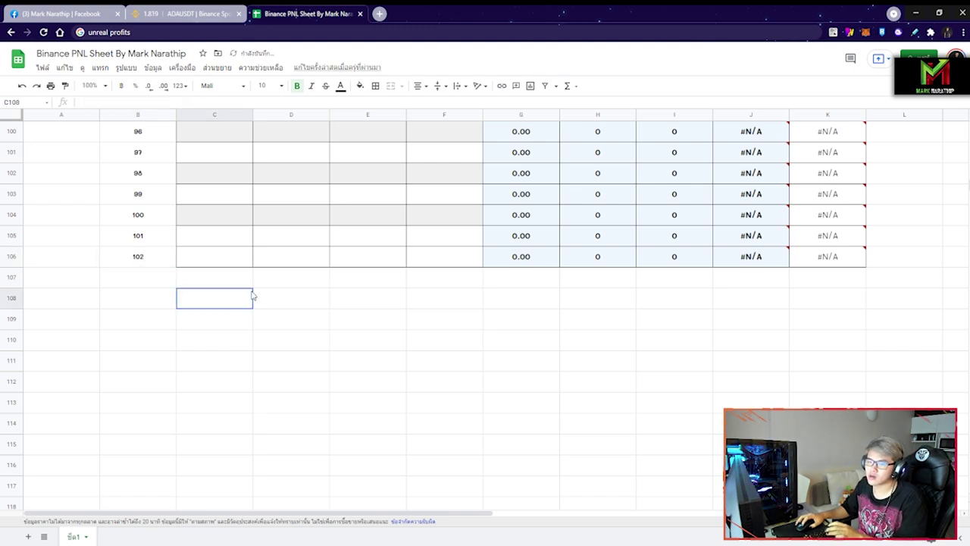
left_click(271, 265)
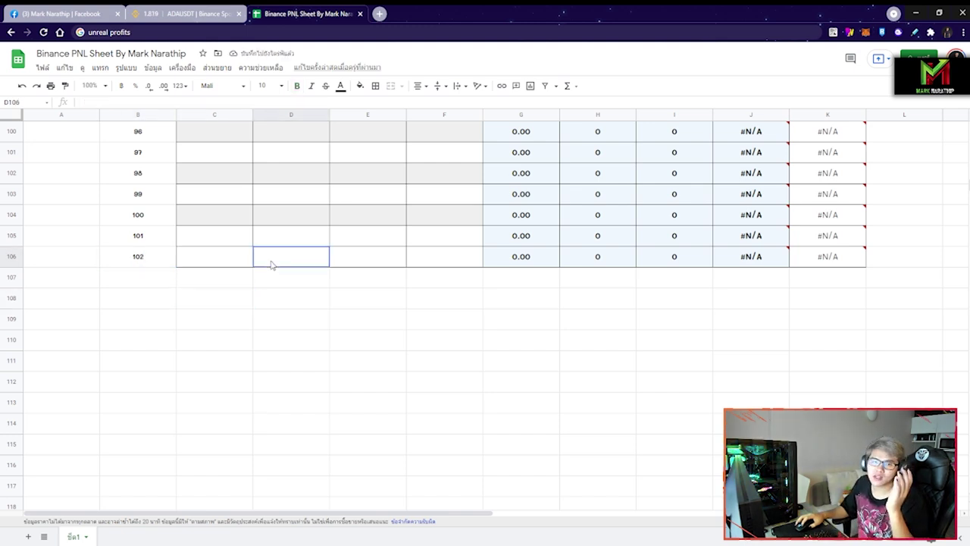
left_click(291, 304)
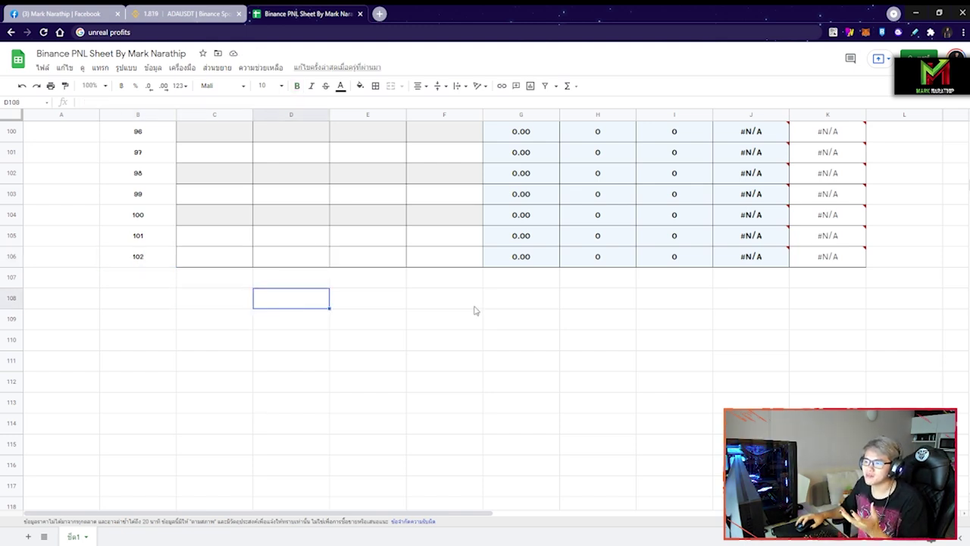
left_click(301, 264)
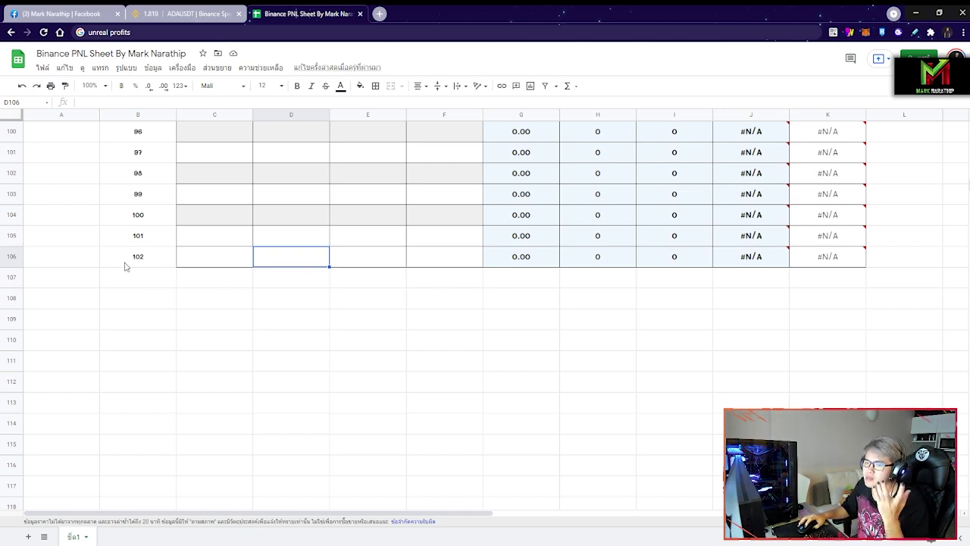
Step: Look over the file formats available for downloading the spreadsheet, and close the list without choosing one
scroll(680, 395, "up", 1)
left_click(682, 391)
scroll(674, 383, "up", 20)
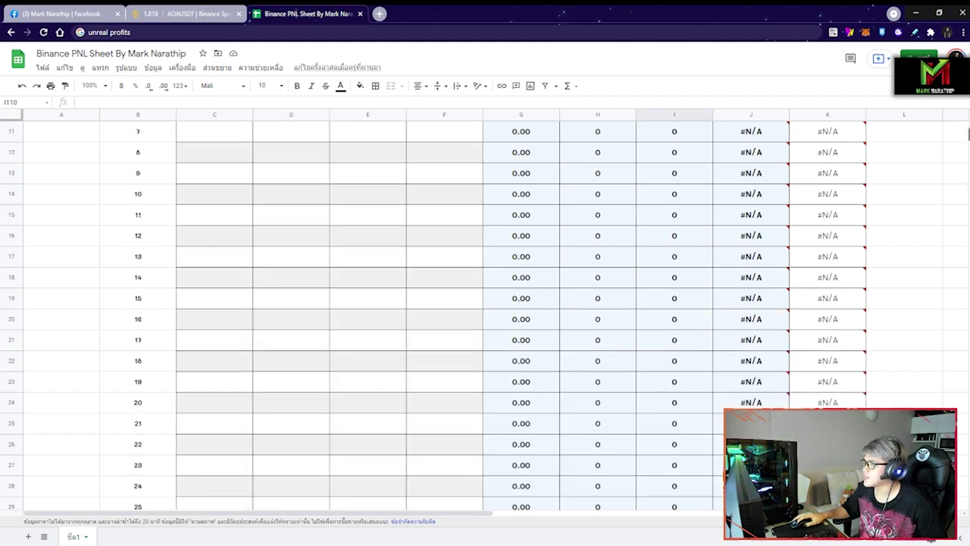
left_click(457, 260)
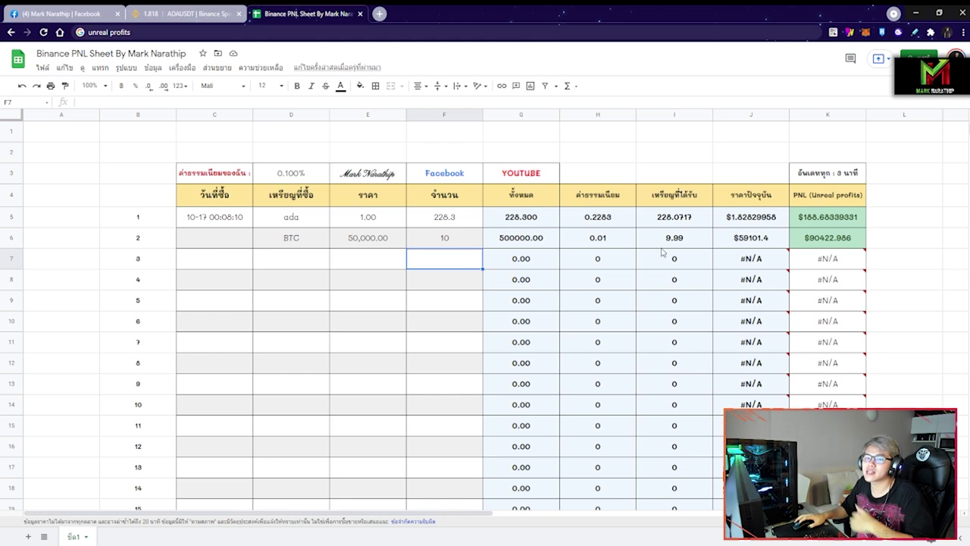
left_click(43, 68)
mouse_move(87, 196)
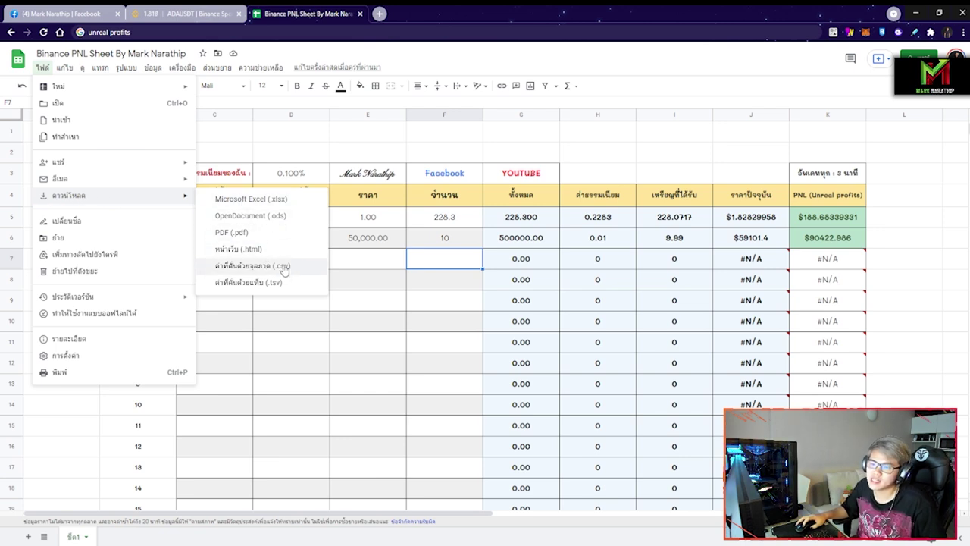
left_click(402, 286)
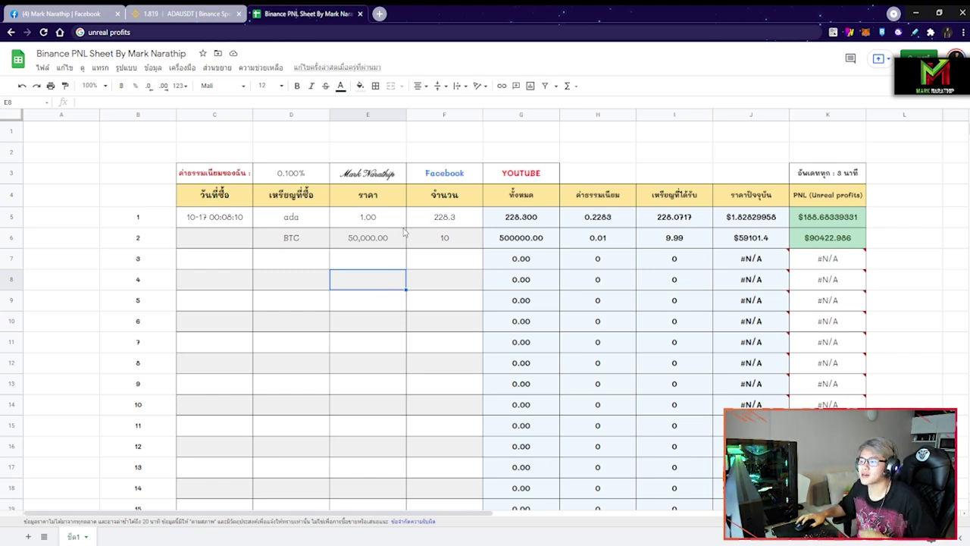
left_click(533, 263)
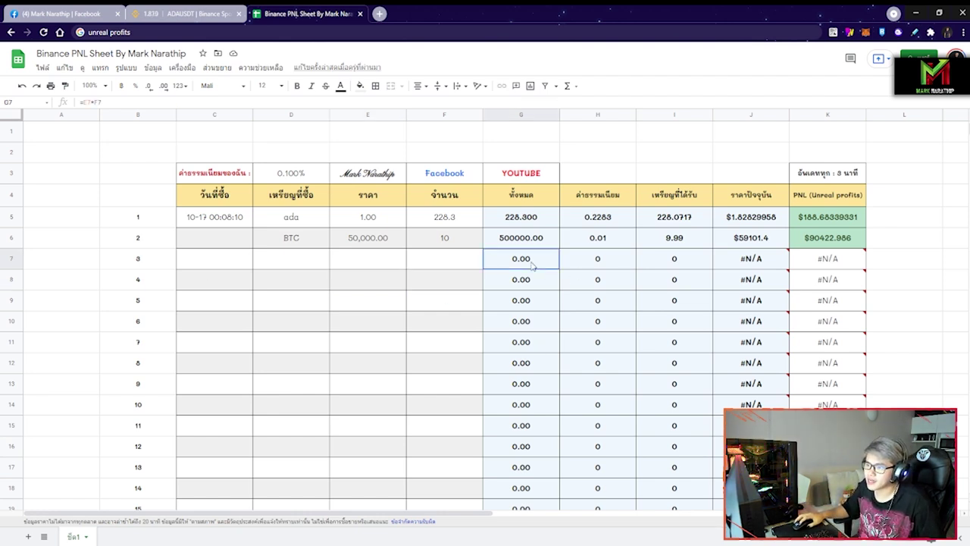
left_click(480, 283)
left_click(572, 267)
left_click(443, 286)
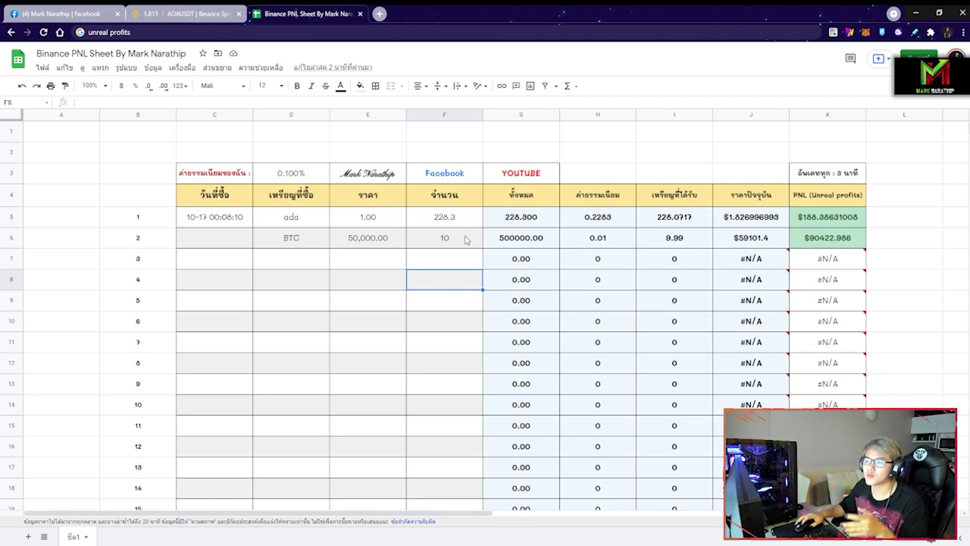
left_click(440, 225)
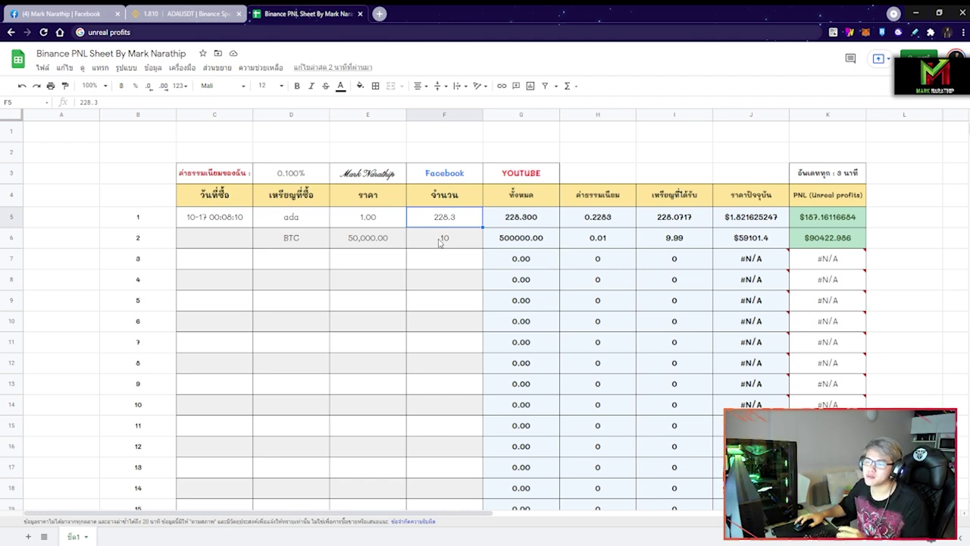
Step: Clear the sample BTC purchase entries from C6:F6
left_click_drag(444, 246, 227, 241)
key("Delete")
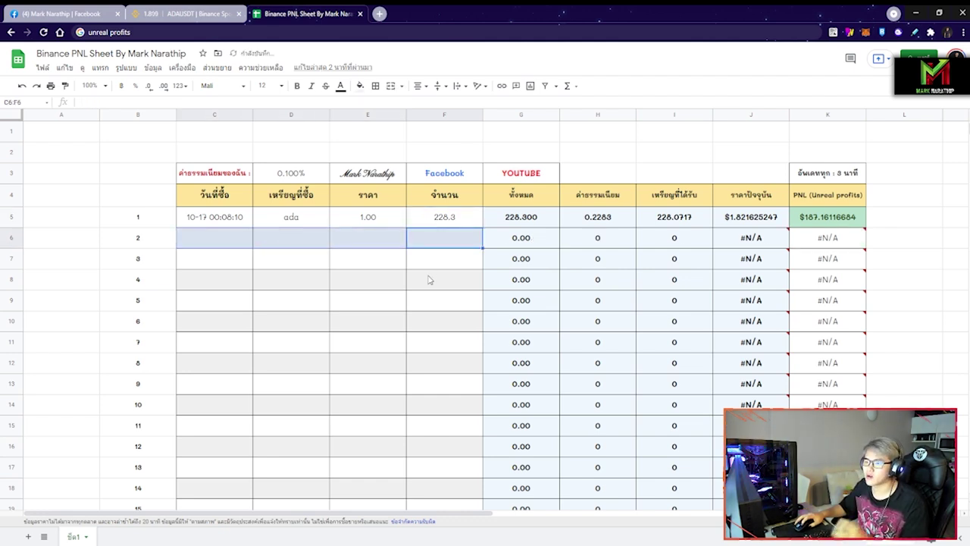
left_click(429, 279)
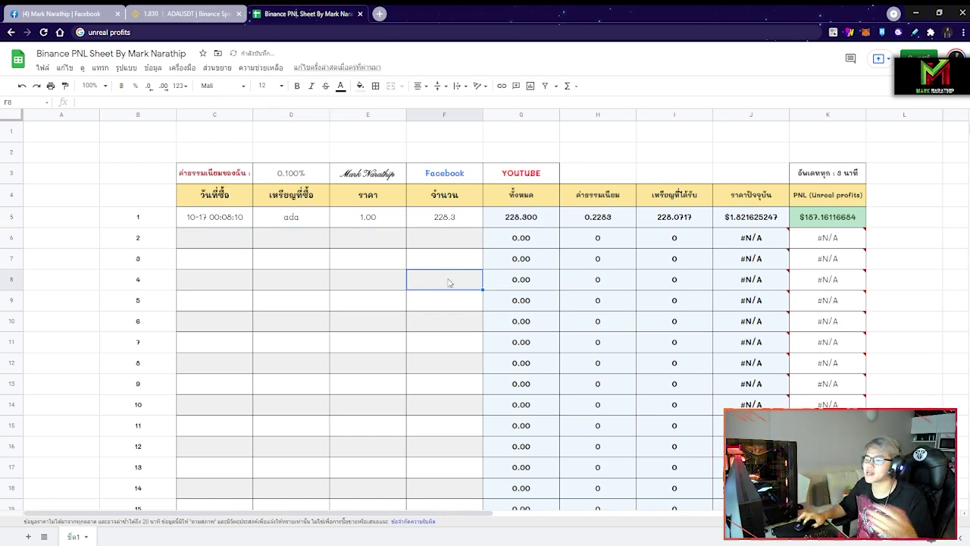
left_click_drag(373, 241, 793, 241)
left_click(245, 316)
left_click(384, 247)
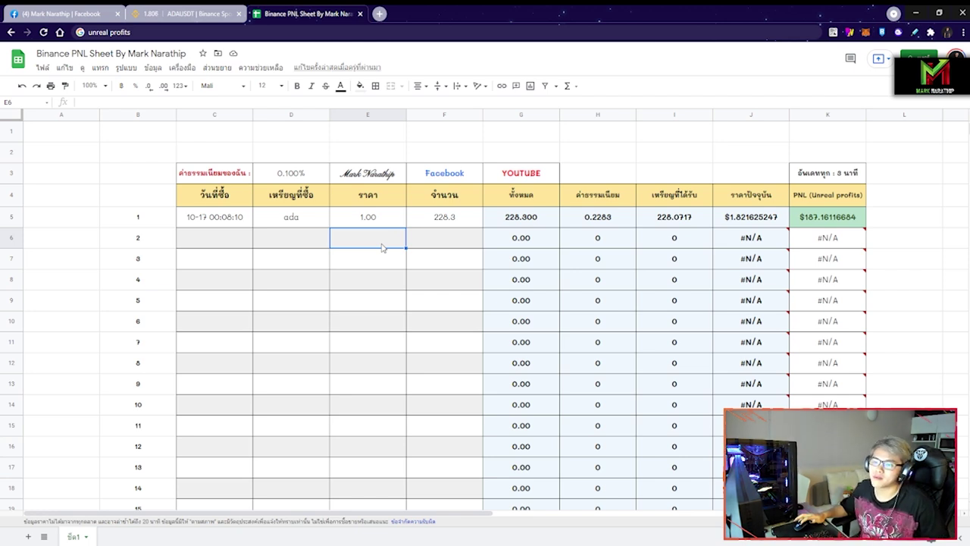
left_click(457, 235)
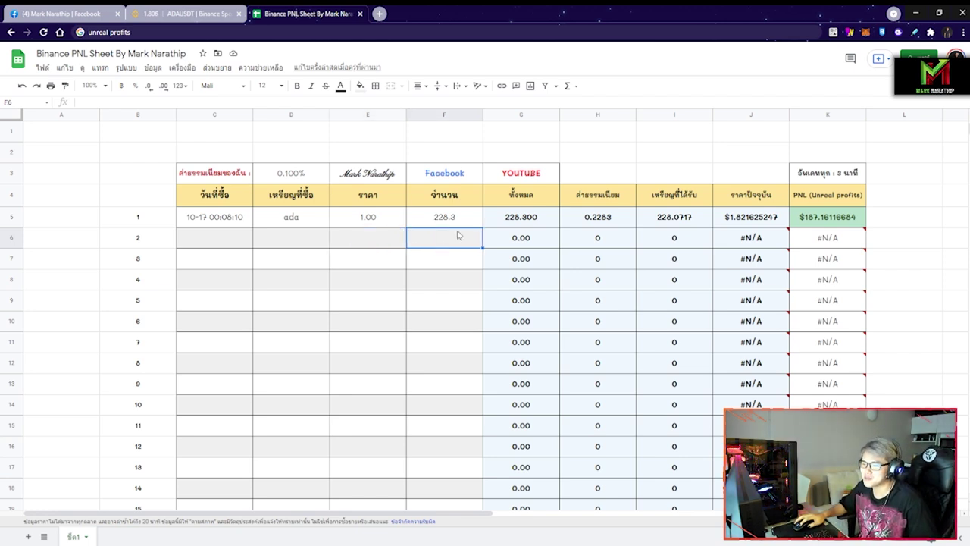